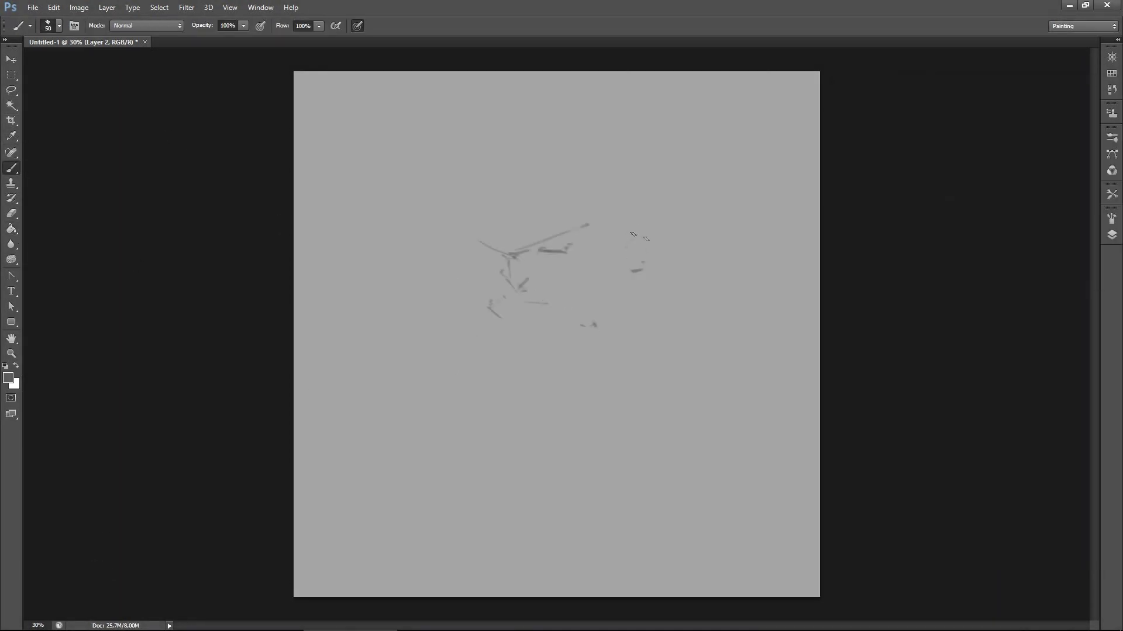
Sketch loose gesture curves for the dwarf's head, back and body.
mouse_move(643, 240)
mouse_down()
mouse_move(668, 291)
mouse_move(608, 403)
mouse_up()
drag(703, 295, 628, 394)
drag(512, 207, 667, 184)
drag(738, 286, 628, 395)
drag(696, 213, 732, 269)
Scale the whole sketch down and shift it up-left.
key(ctrl+t)
mouse_move(725, 468)
mouse_down()
mouse_move(615, 313)
mouse_move(610, 270)
mouse_up()
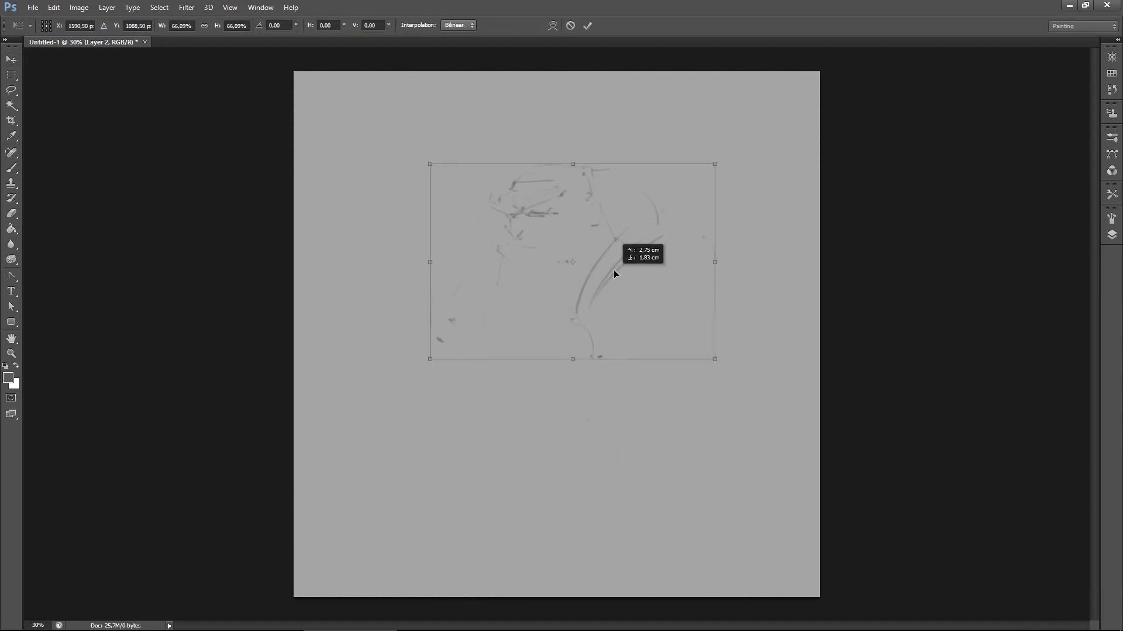
key(Return)
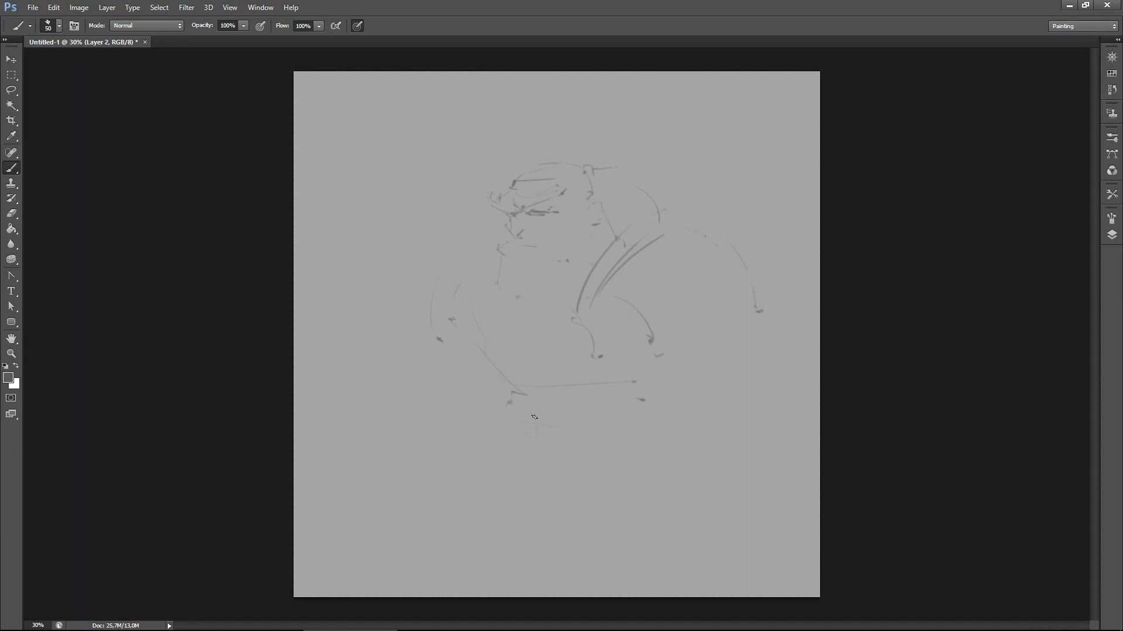
Rough in the torso line, both legs, a curve above the head and the left arm.
drag(680, 334, 719, 273)
drag(575, 433, 630, 410)
drag(486, 504, 468, 535)
drag(657, 489, 670, 534)
drag(582, 164, 616, 136)
drag(695, 162, 731, 192)
drag(372, 328, 421, 409)
drag(463, 369, 488, 381)
Resize the sketch layer and rotate one region of it into place.
key(ctrl+t)
drag(700, 187, 687, 200)
key(Return)
drag(693, 301, 681, 256)
key(Return)
Draw two vertical leg strokes and move the head area into place.
key(b)
drag(587, 409, 589, 470)
drag(514, 424, 514, 476)
key(v)
mouse_move(514, 182)
mouse_down()
mouse_move(538, 214)
mouse_move(565, 218)
mouse_up()
key(b)
key(ctrl+d)
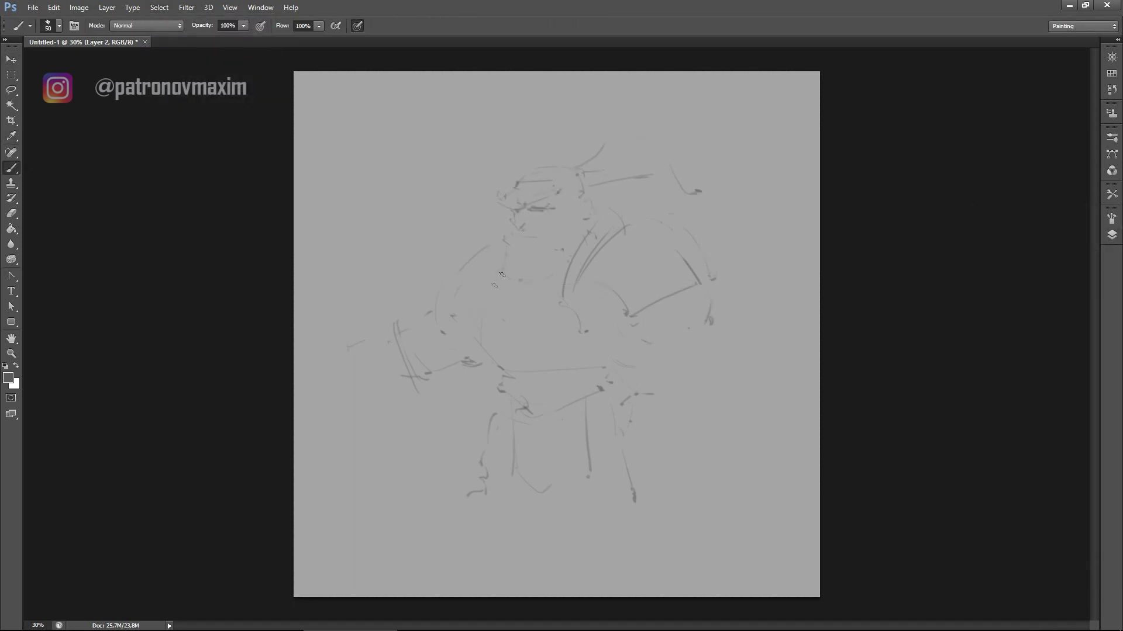
Sketch shoulder armour, sleeve folds and a small foot, then begin shrinking the sketch to 90%.
drag(667, 318, 728, 286)
mouse_move(678, 380)
mouse_down()
mouse_move(732, 365)
mouse_move(738, 415)
mouse_up()
drag(355, 333, 386, 396)
drag(409, 316, 436, 371)
drag(471, 519, 451, 525)
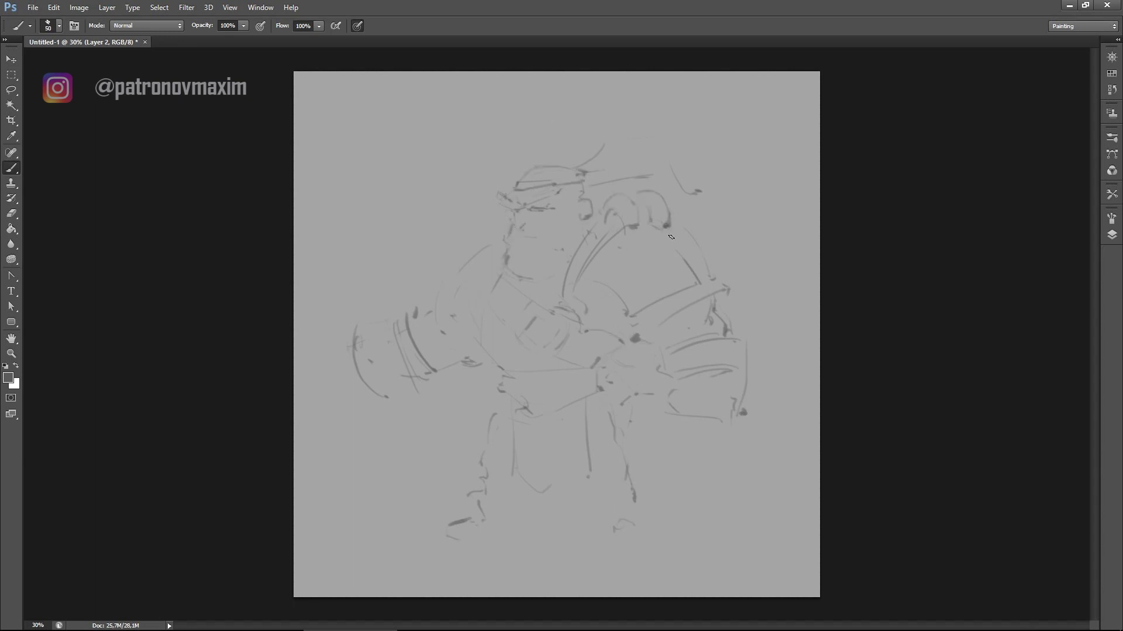
key(ctrl+t)
drag(748, 142, 707, 175)
Cancel the 90% shrink and rotate and offset the lower section.
key(Escape)
key(v)
drag(607, 401, 607, 407)
key(Return)
key(b)
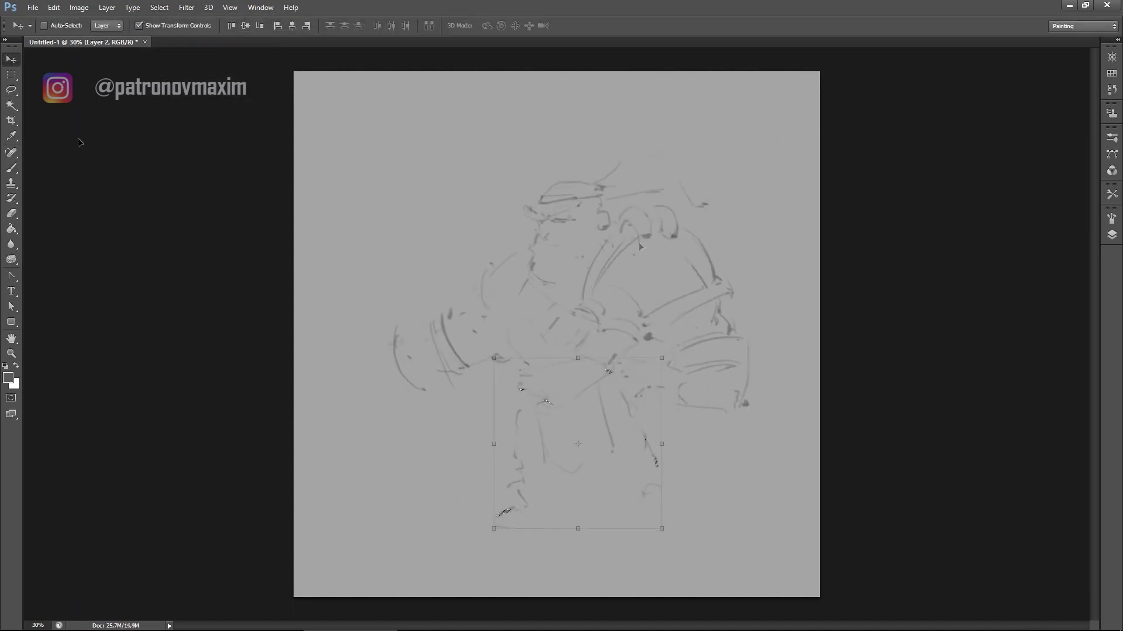
Add arm and lower-right body strokes, removing a stray diagonal line.
drag(454, 312, 476, 296)
drag(471, 365, 504, 355)
drag(738, 416, 731, 447)
drag(403, 351, 379, 345)
drag(429, 377, 477, 399)
mouse_move(335, 411)
mouse_down()
mouse_move(403, 304)
mouse_move(386, 304)
mouse_up()
key(ctrl+z)
Nudge the arm strokes upward and clear the selection.
key(ctrl+t)
drag(444, 351, 439, 305)
key(Return)
key(v)
key(ctrl+d)
key(b)
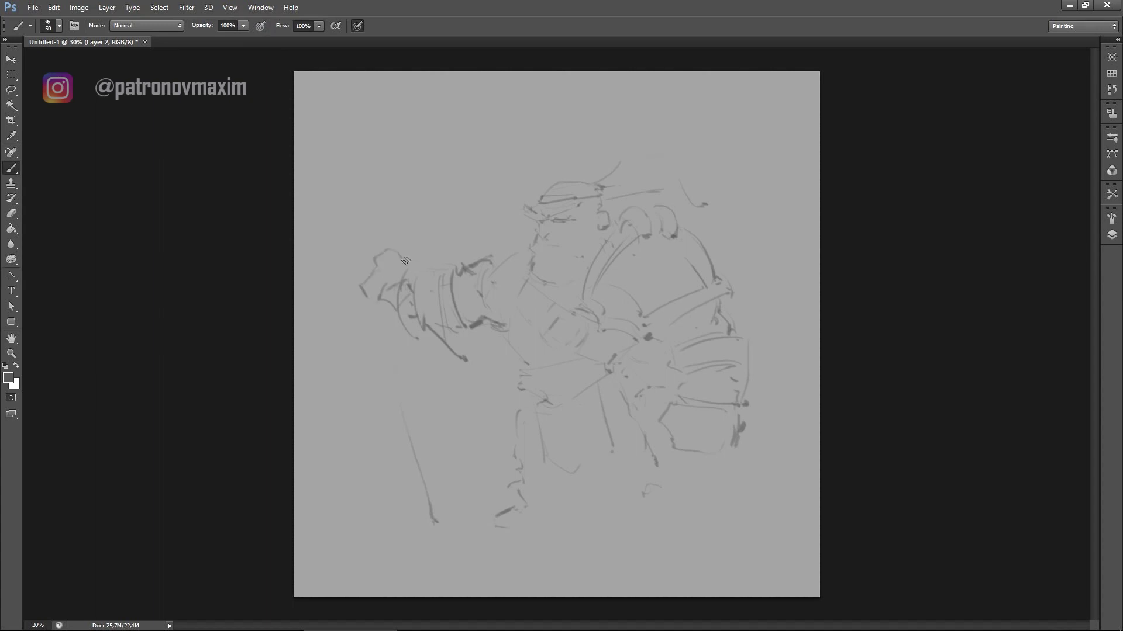
Sketch the tall shield outline and its edge lines at lower left.
drag(346, 339, 403, 316)
drag(360, 357, 393, 502)
drag(393, 502, 462, 526)
drag(450, 360, 479, 453)
drag(494, 529, 536, 529)
mouse_move(594, 403)
mouse_down()
mouse_move(602, 502)
mouse_move(650, 465)
mouse_up()
mouse_move(672, 479)
mouse_down()
mouse_move(661, 530)
mouse_move(655, 505)
mouse_up()
mouse_move(506, 228)
mouse_down()
mouse_move(491, 316)
mouse_move(544, 397)
mouse_up()
Sketch the waist and both legs from the hip down to the feet.
click(1111, 217)
click(1078, 212)
drag(585, 371, 582, 404)
drag(523, 366, 529, 417)
drag(541, 444, 541, 497)
mouse_move(543, 514)
mouse_down()
mouse_move(560, 530)
mouse_move(666, 532)
mouse_up()
mouse_move(603, 465)
mouse_down()
mouse_move(625, 462)
mouse_move(637, 436)
mouse_up()
drag(593, 398, 631, 398)
drag(626, 386, 644, 424)
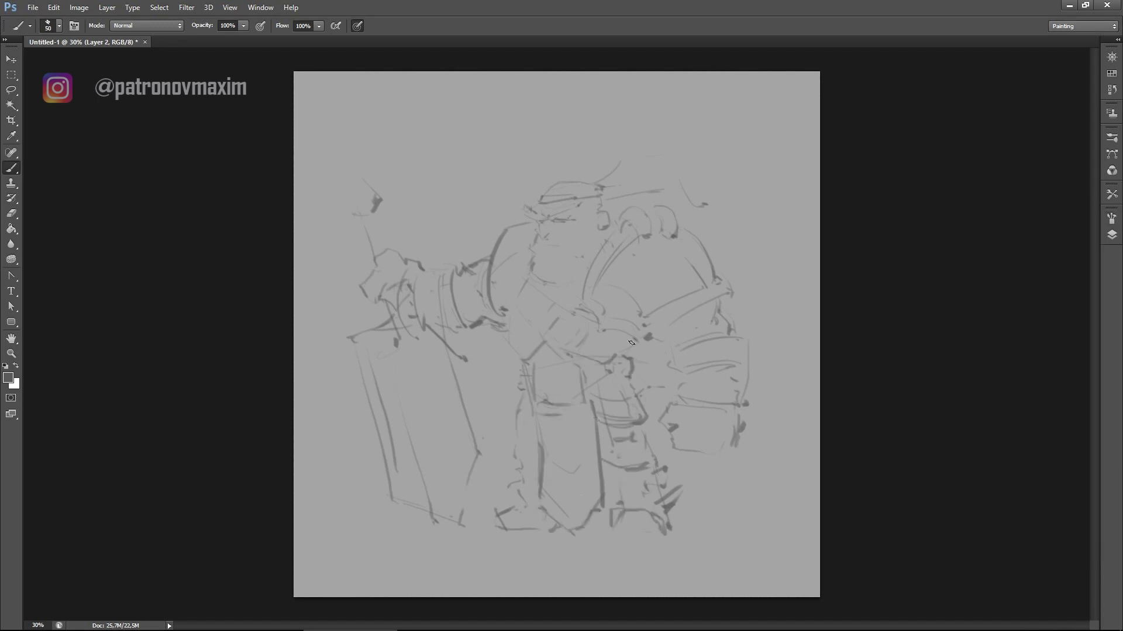
Outline the hat and a shoulder zigzag, then warp the hat and shoulder strokes.
drag(532, 241, 512, 309)
drag(596, 186, 619, 157)
drag(684, 185, 675, 206)
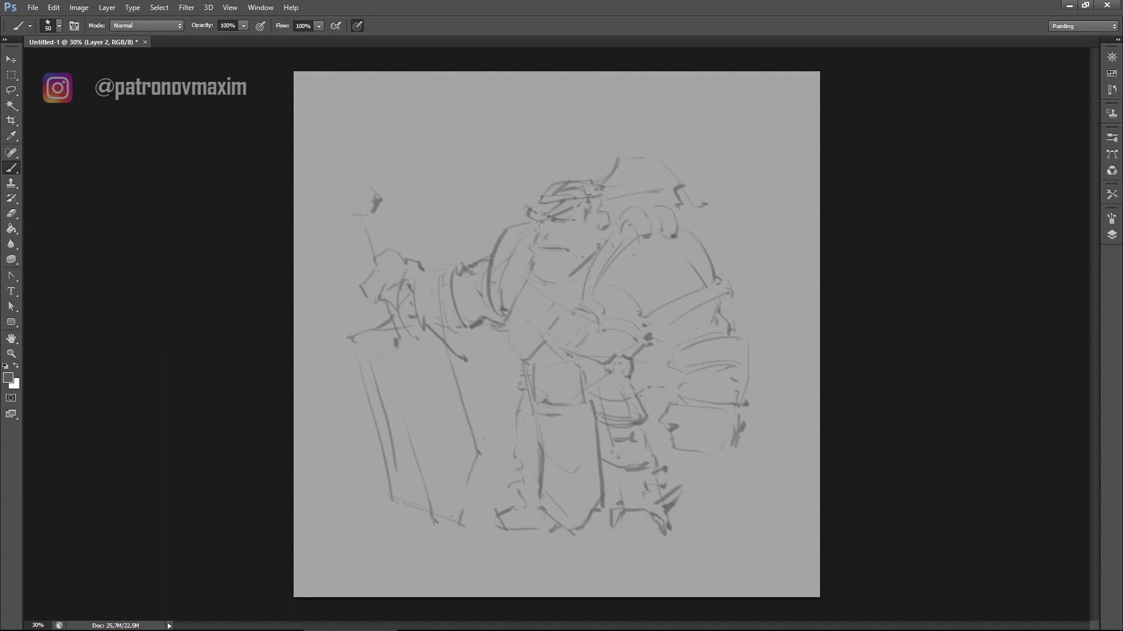
key(m)
drag(582, 193, 742, 344)
key(ctrl+t)
drag(685, 248, 707, 295)
key(Return)
key(ctrl+d)
Darken the arm contour and begin enlarging and skewing the hat and shoulder area.
key(l)
key(b)
drag(504, 292, 515, 356)
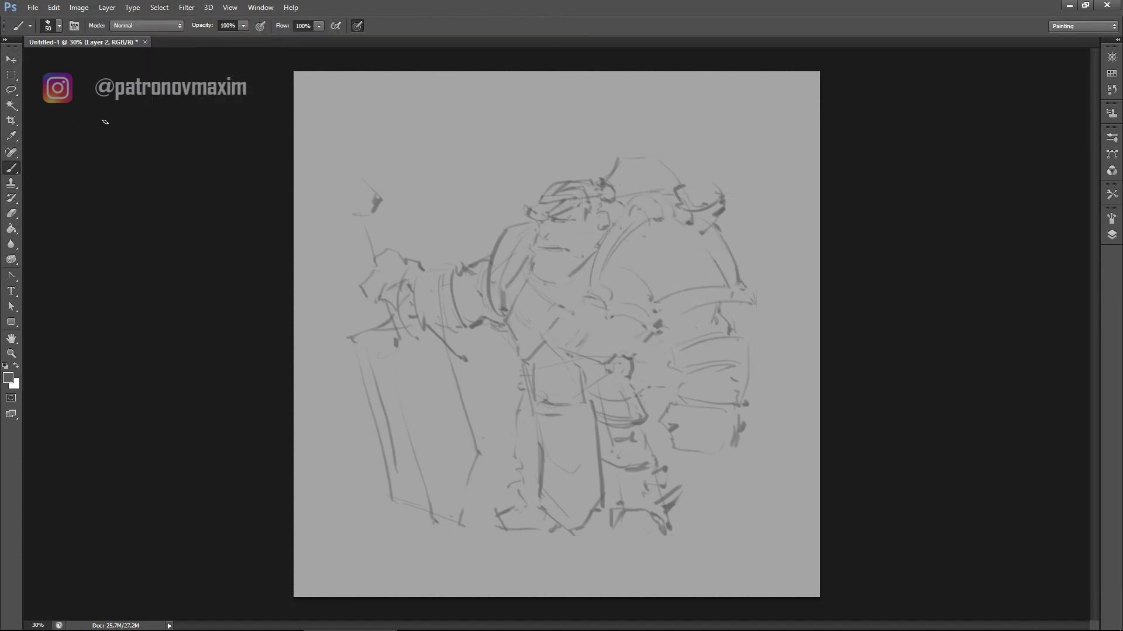
key(ctrl+t)
mouse_move(751, 124)
mouse_down()
mouse_move(754, 111)
mouse_move(785, 109)
mouse_up()
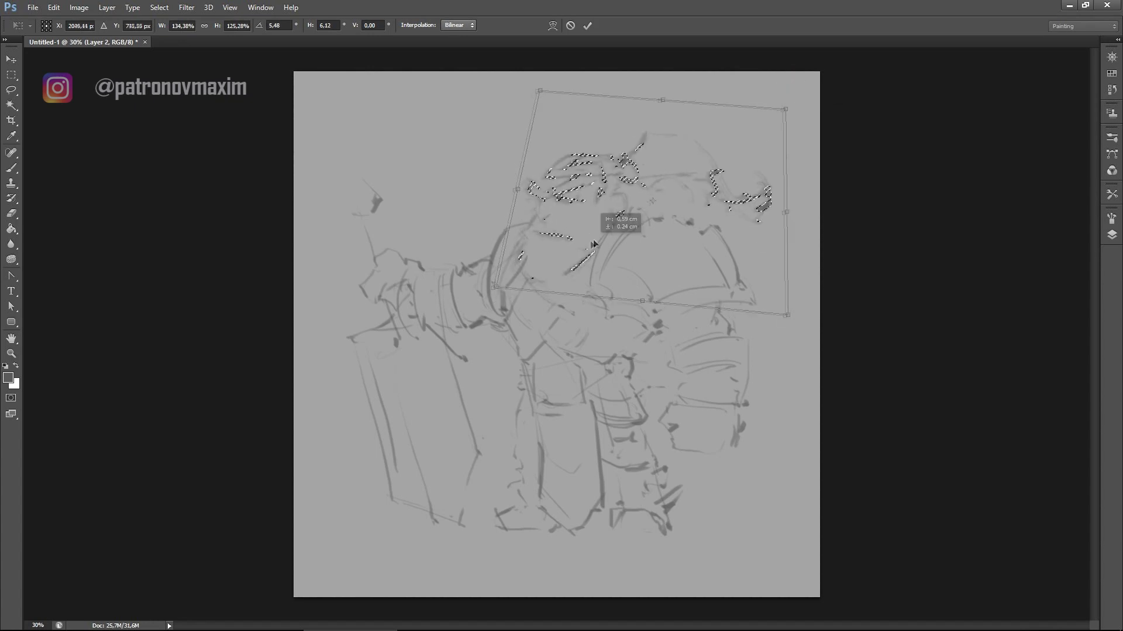
Shift the selected leg strokes into a new position.
drag(619, 444, 640, 440)
key(ctrl+d)
key(ctrl+z)
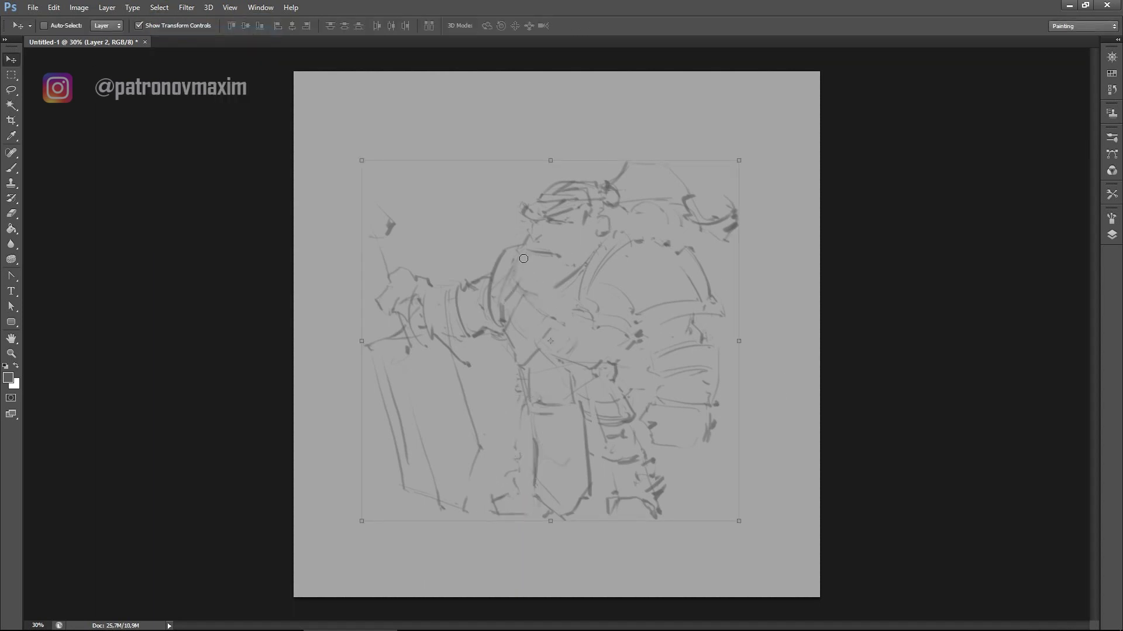
key(b)
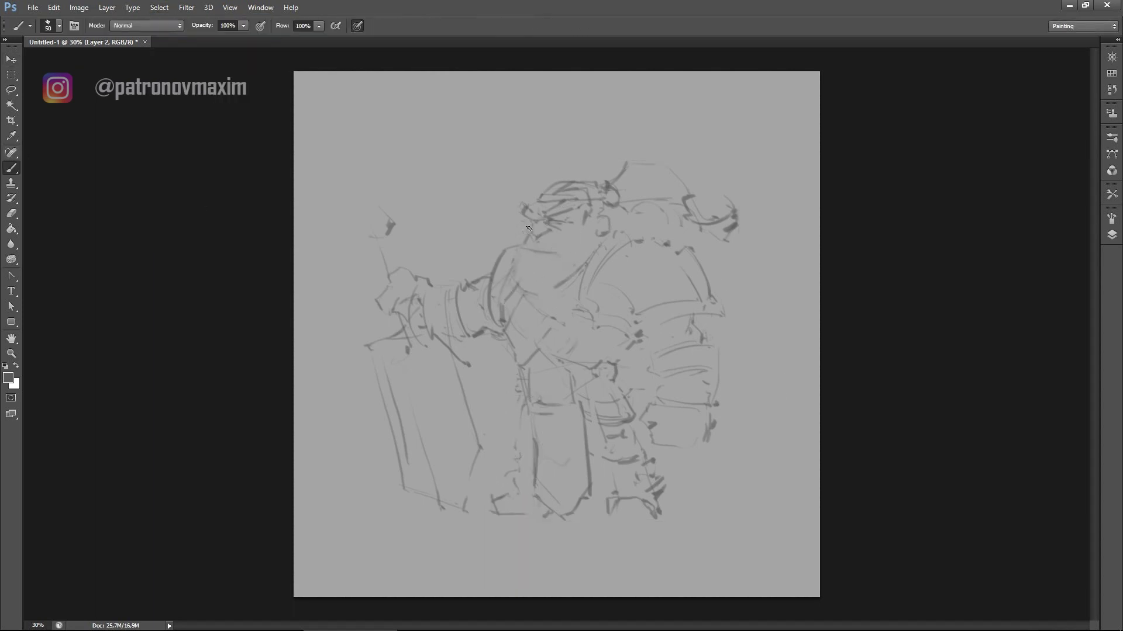
Add dark arm strokes and slightly rotate the lower-right region.
drag(404, 318, 353, 332)
drag(412, 263, 436, 318)
key(l)
drag(661, 308, 754, 303)
key(ctrl+t)
key(Return)
key(v)
key(l)
Warp the arm strokes into a bent shape.
key(ctrl+t)
mouse_move(510, 303)
mouse_down()
mouse_move(473, 296)
mouse_move(542, 255)
mouse_up()
right_click(479, 281)
click(511, 269)
key(Return)
key(ctrl+d)
key(b)
Sketch the axe in the raised hand and a curved horn on the helmet.
drag(383, 260, 379, 280)
mouse_move(363, 231)
mouse_down()
mouse_move(397, 181)
mouse_move(377, 266)
mouse_up()
drag(640, 266, 622, 304)
drag(682, 251, 701, 257)
drag(730, 212, 761, 191)
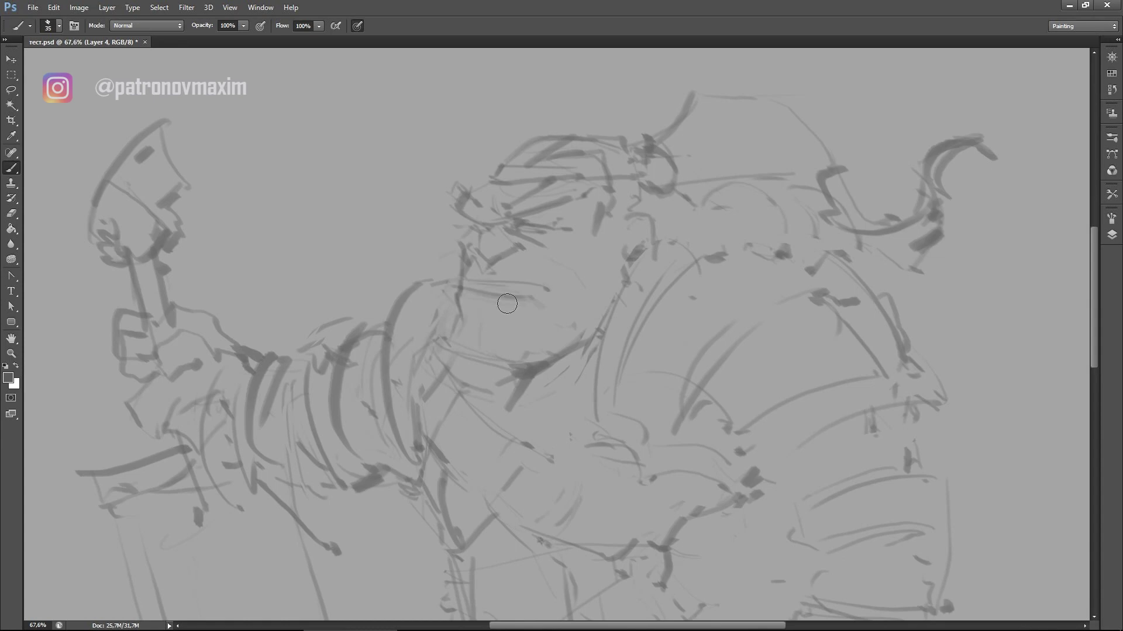
Undo the stray head stroke and add chin, torso and shoulder-armour lines.
key(ctrl+z)
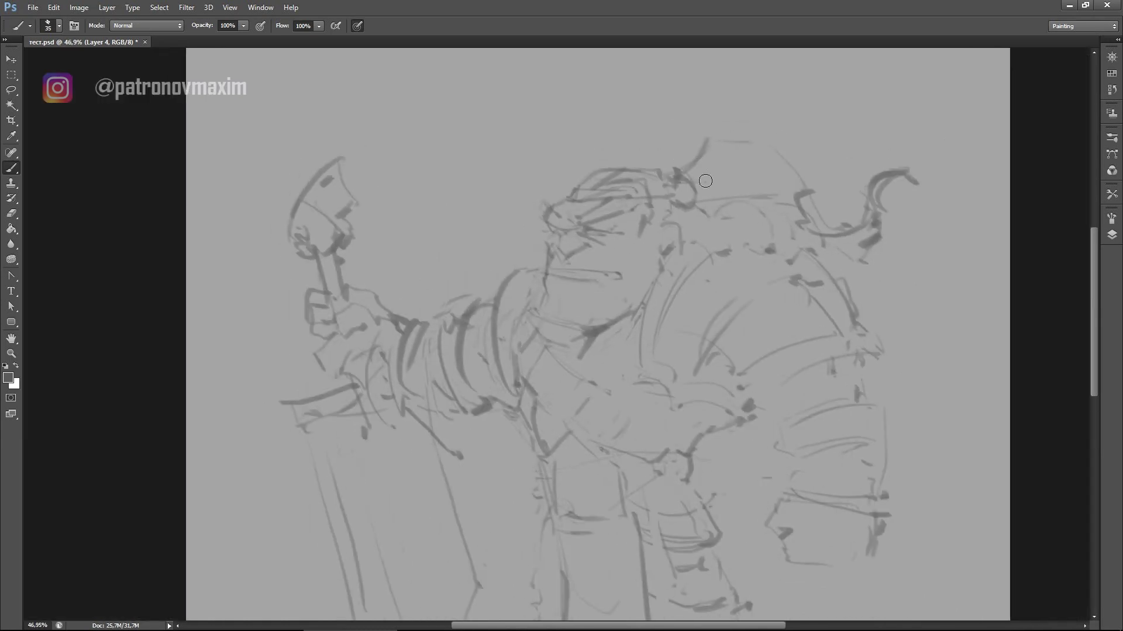
drag(533, 309, 547, 342)
drag(679, 293, 659, 359)
drag(680, 234, 732, 258)
drag(803, 208, 799, 259)
drag(684, 295, 754, 292)
mouse_move(757, 295)
mouse_down()
mouse_move(701, 342)
mouse_move(822, 339)
mouse_up()
drag(818, 277, 857, 263)
drag(693, 164, 760, 135)
Zoom out and make Layer 2 the active layer.
key(ctrl+minus)
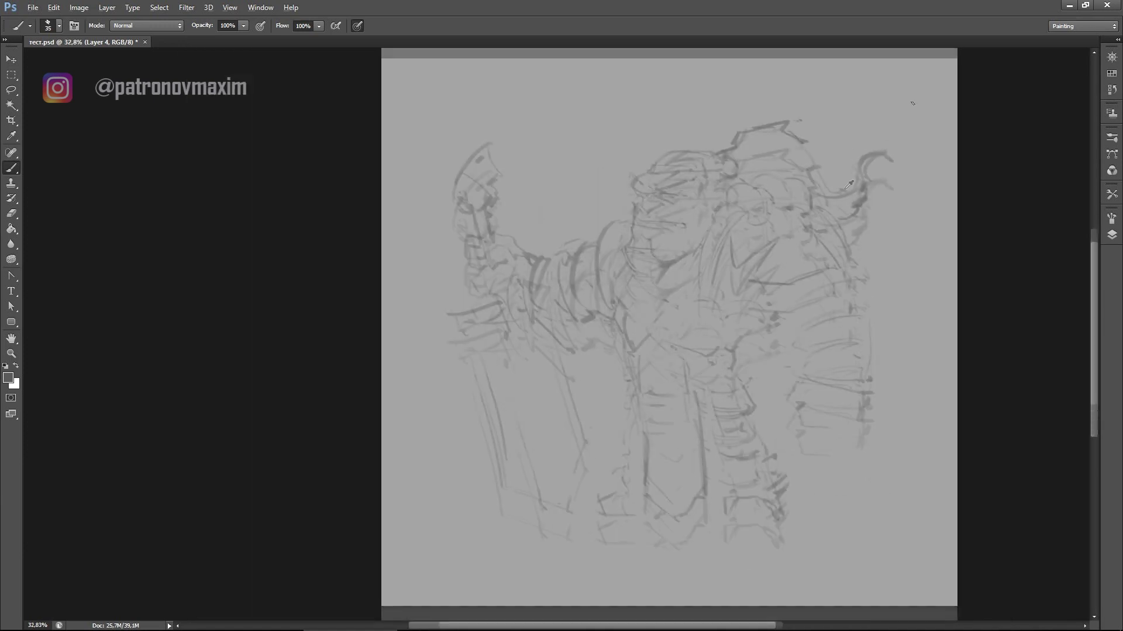
key(F7)
click(1027, 298)
key(F7)
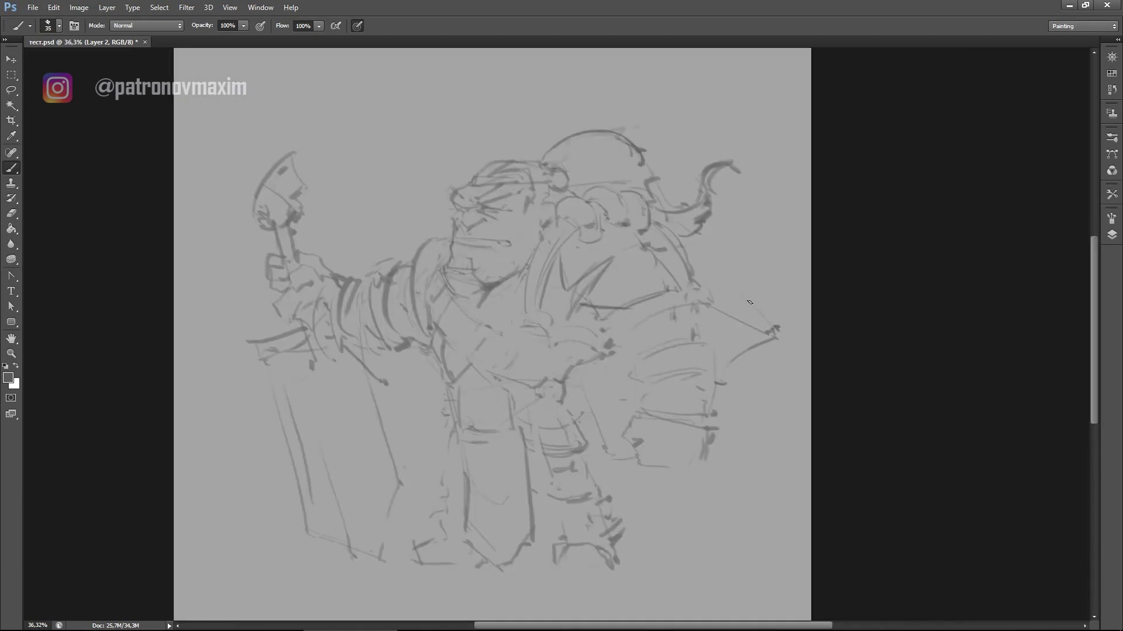
Warp the lassoed lower torso by bending its sides and corners, then deselect.
key(ctrl+t)
drag(526, 432, 558, 410)
drag(514, 329, 513, 303)
drag(611, 336, 640, 322)
drag(611, 415, 609, 434)
click(160, 9)
click(169, 31)
Repaint the shield outline and edges, plus a few cape strokes.
drag(352, 396, 401, 493)
drag(409, 339, 437, 451)
drag(335, 372, 368, 428)
drag(390, 358, 409, 525)
drag(369, 493, 426, 556)
drag(447, 432, 430, 491)
mouse_move(304, 366)
mouse_down()
mouse_move(353, 358)
mouse_move(327, 447)
mouse_up()
Redraw and extend the shoulder armour edge lines.
drag(605, 323, 723, 306)
drag(657, 336, 761, 311)
drag(763, 315, 746, 283)
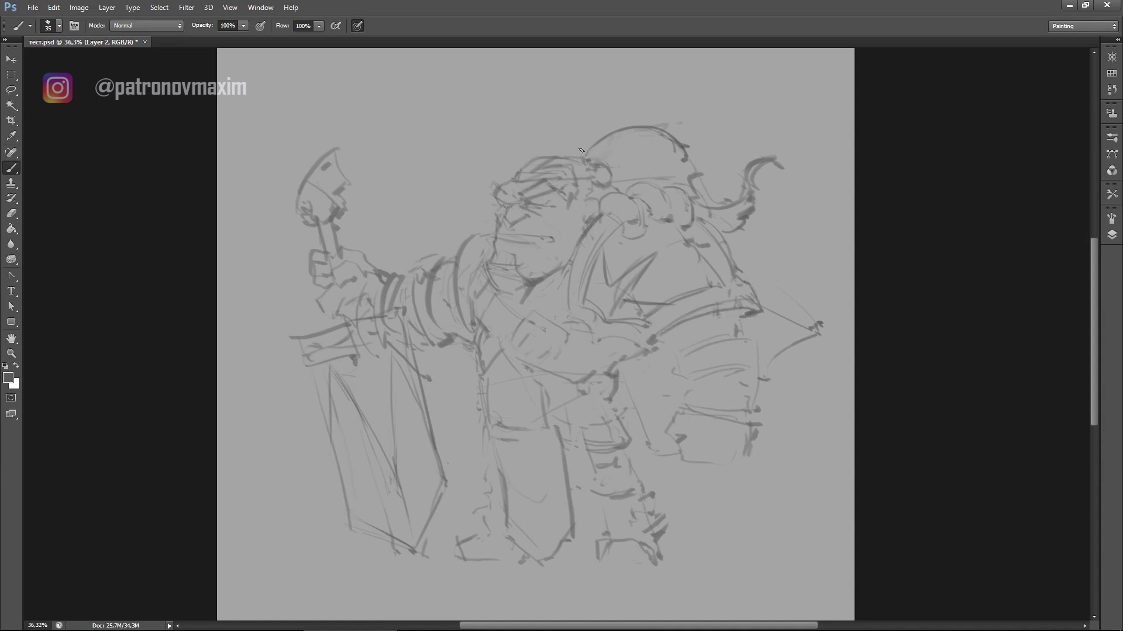
scroll(573, 221, up, 1)
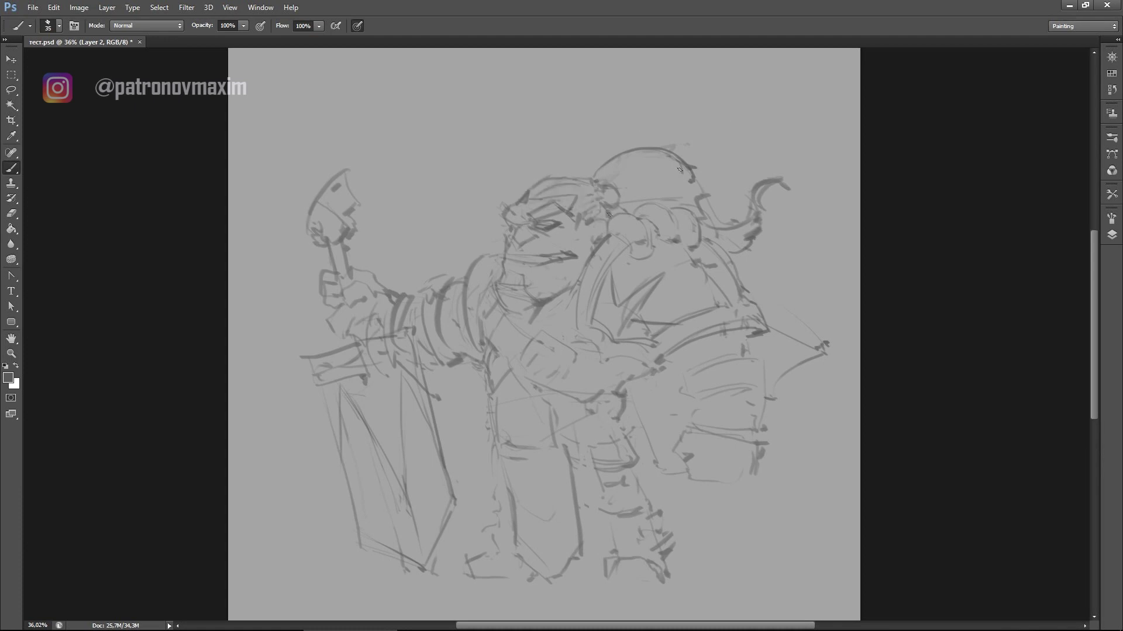
Strengthen the helmet brim and redraw the shoulder spike tip.
drag(688, 401, 734, 393)
drag(696, 389, 756, 384)
mouse_move(675, 374)
mouse_down()
mouse_move(763, 358)
mouse_move(687, 361)
mouse_up()
drag(674, 379, 677, 394)
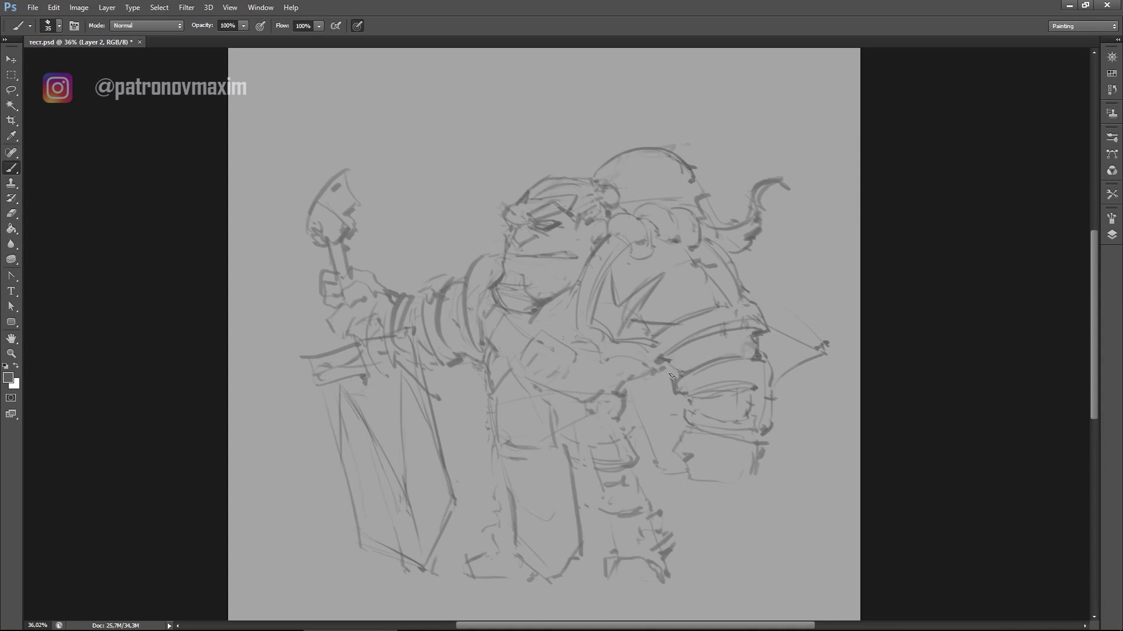
drag(811, 356, 830, 337)
Add strokes below the belt, a curved arm line and more torso detail.
drag(576, 426, 584, 463)
drag(608, 425, 624, 459)
drag(509, 370, 629, 403)
drag(549, 389, 558, 452)
drag(494, 432, 538, 462)
drag(506, 373, 509, 411)
mouse_move(505, 316)
mouse_down()
mouse_move(576, 351)
mouse_move(570, 383)
mouse_up()
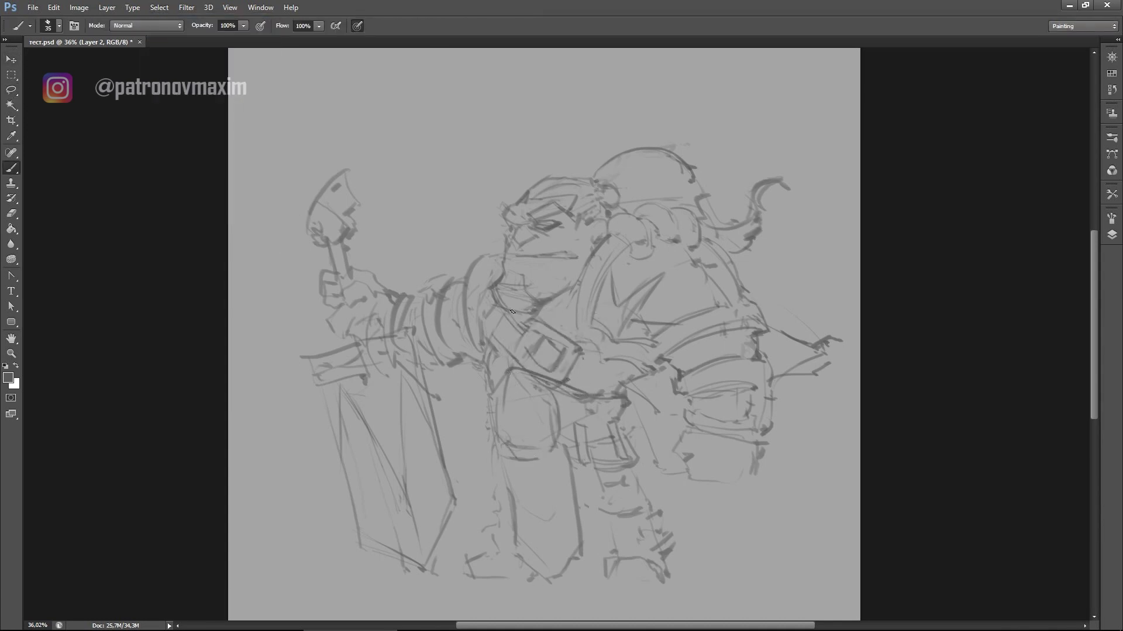
Outline the fist gripping the axe.
drag(684, 479, 770, 471)
drag(787, 409, 774, 451)
drag(685, 424, 668, 465)
mouse_move(317, 270)
mouse_down()
mouse_move(348, 292)
mouse_move(328, 322)
mouse_move(363, 324)
mouse_up()
Lasso the axe head and lift it slightly upward.
key(l)
mouse_move(307, 275)
mouse_down()
mouse_move(349, 200)
mouse_move(342, 284)
mouse_up()
key(ctrl+t)
key(Return)
key(ctrl+d)
Darken the axe handle and head, hand, forearm, and nearby face and leg lines.
key(b)
mouse_move(319, 202)
mouse_down()
mouse_move(342, 192)
mouse_move(345, 117)
mouse_move(320, 187)
mouse_up()
mouse_move(324, 208)
mouse_down()
mouse_move(333, 260)
mouse_move(370, 270)
mouse_up()
mouse_move(459, 353)
mouse_down()
mouse_move(442, 292)
mouse_move(451, 215)
mouse_move(462, 270)
mouse_up()
mouse_move(462, 285)
mouse_down()
mouse_move(429, 313)
mouse_move(472, 327)
mouse_up()
drag(483, 426, 496, 504)
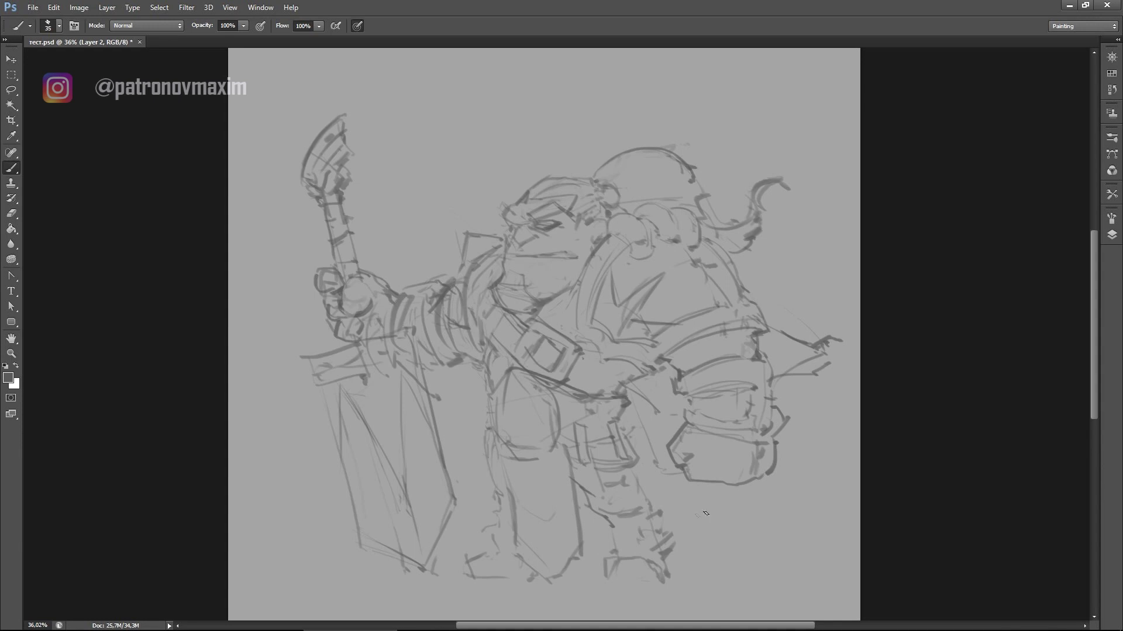
drag(669, 459, 732, 492)
Outline both boots and sketch a flowing banner from the axe top.
drag(500, 543, 459, 576)
drag(462, 579, 529, 581)
mouse_move(613, 541)
mouse_down()
mouse_move(594, 582)
mouse_move(679, 583)
mouse_up()
drag(479, 579, 538, 584)
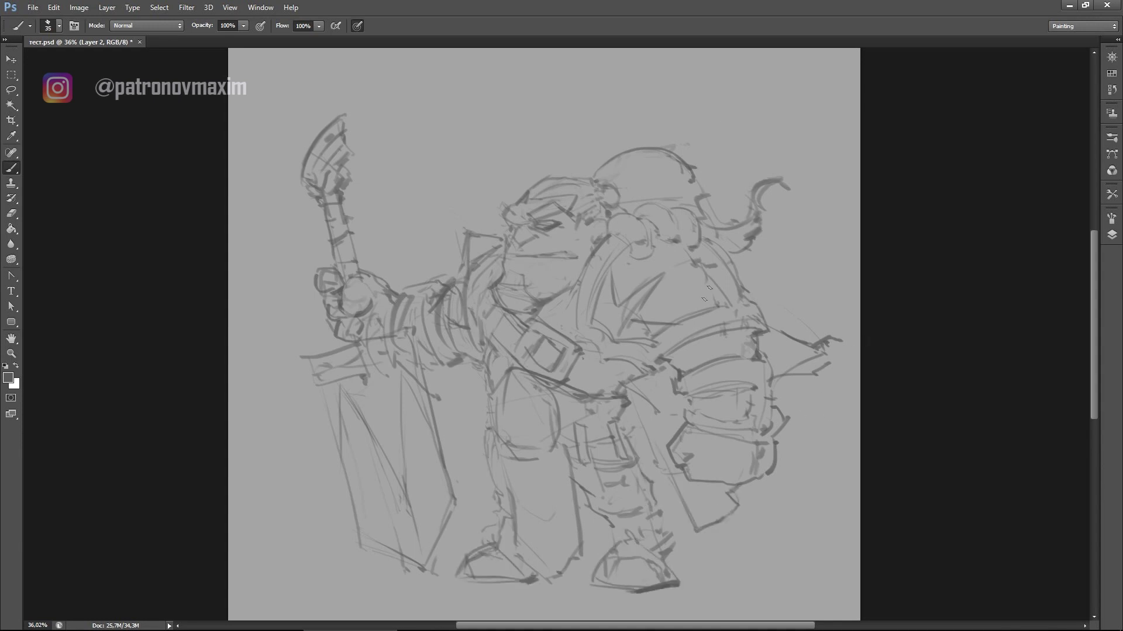
mouse_move(344, 199)
mouse_down()
mouse_move(471, 205)
mouse_move(473, 216)
mouse_up()
drag(448, 163, 488, 168)
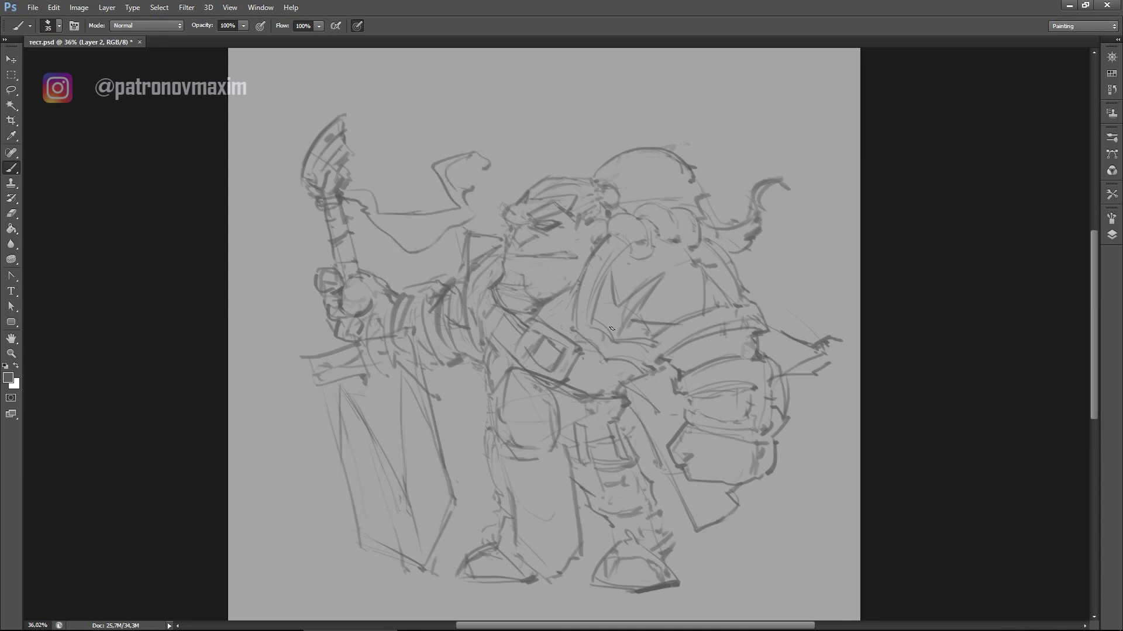
Add lines along the belt, shoulder, arm, hood and back.
drag(559, 400, 624, 416)
drag(650, 376, 715, 336)
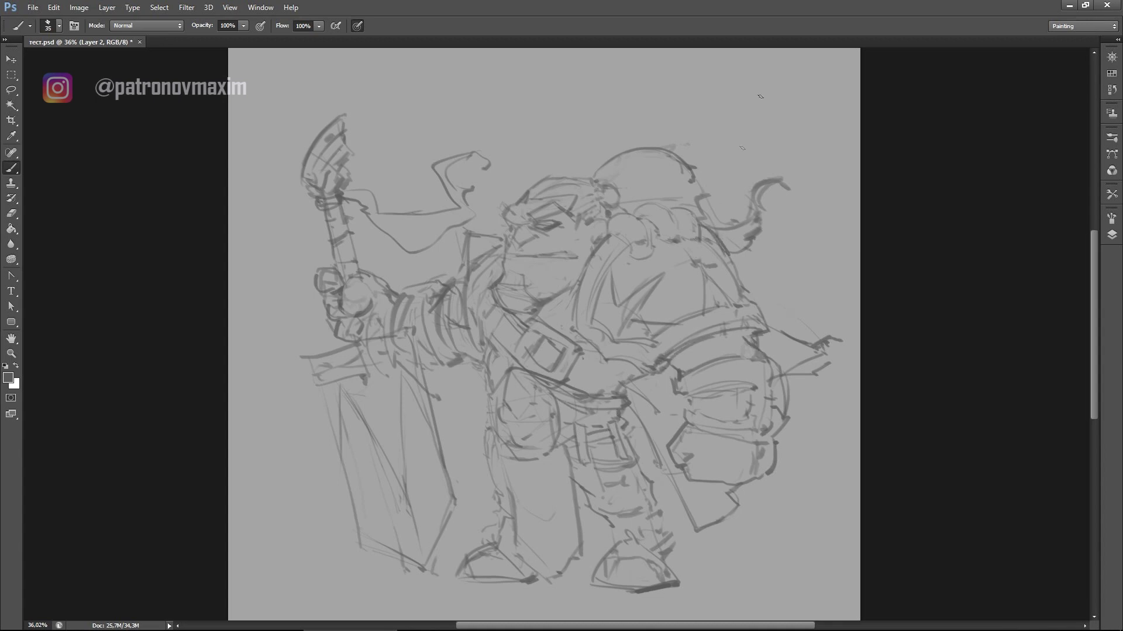
drag(675, 151, 731, 234)
drag(783, 187, 737, 246)
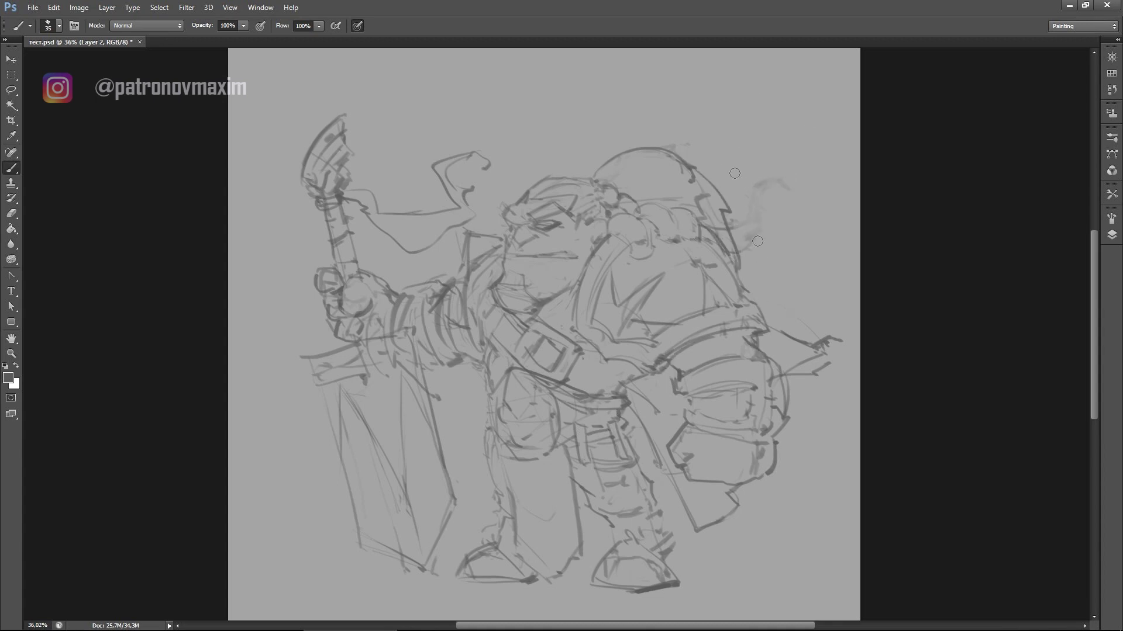
Erase the stray strokes near the belt.
key(l)
key(Delete)
key(ctrl+d)
key(b)
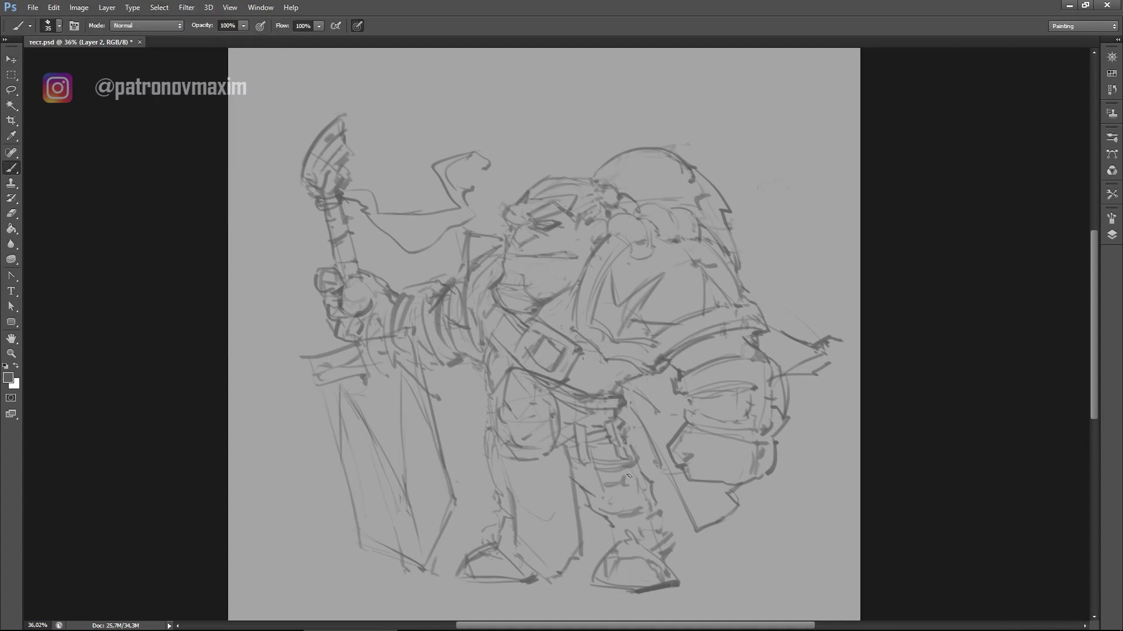
Refine the pouch and leg edge, sword blade, forearm and belt buckle ring.
drag(489, 389, 498, 479)
drag(361, 538, 427, 582)
drag(460, 503, 432, 577)
drag(409, 356, 406, 419)
drag(436, 283, 450, 342)
drag(576, 356, 638, 368)
drag(491, 386, 500, 424)
Add collar and shoulder curves, bands on the right forearm, and sword edge strokes.
drag(539, 318, 578, 285)
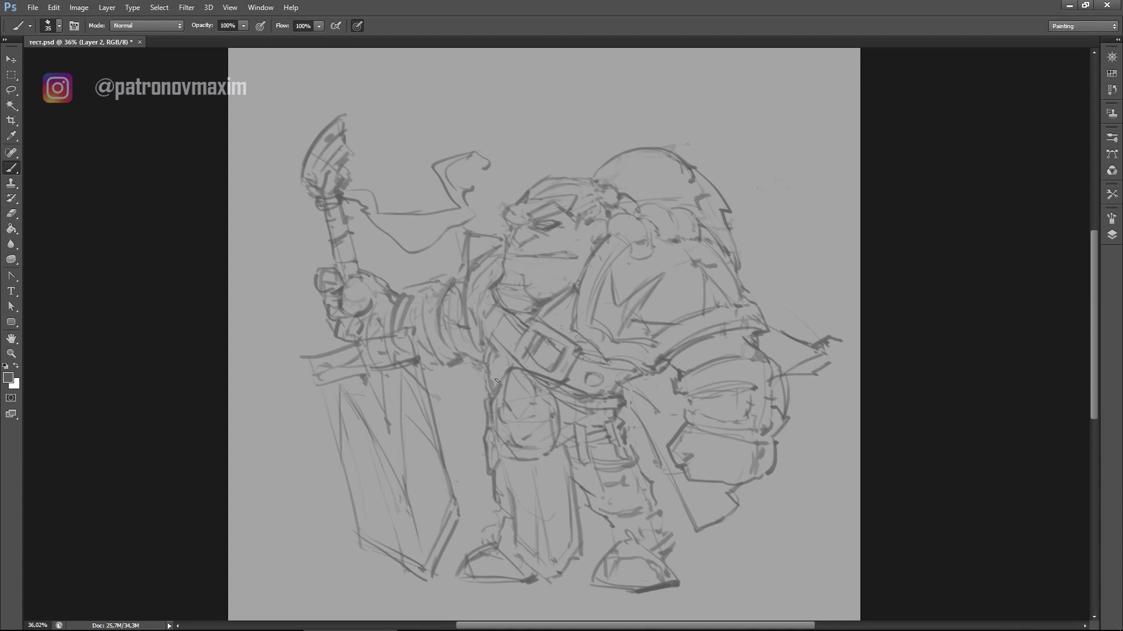
drag(790, 370, 827, 351)
mouse_move(430, 309)
mouse_down()
mouse_move(462, 254)
mouse_move(492, 244)
mouse_up()
drag(479, 286, 509, 228)
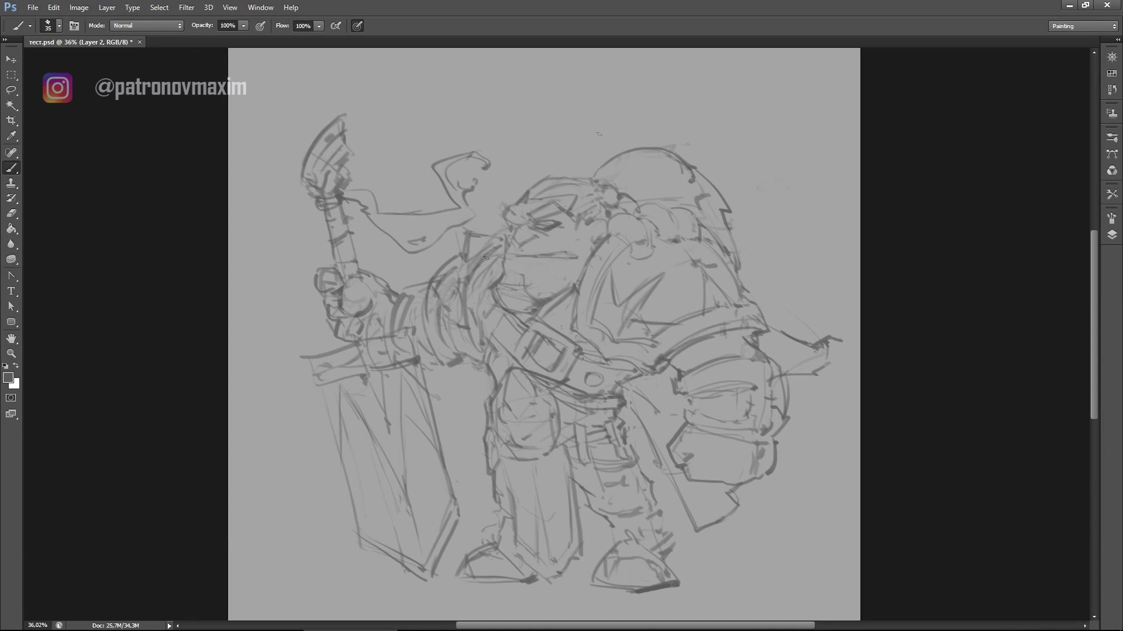
drag(691, 415, 744, 423)
drag(691, 389, 751, 386)
drag(343, 460, 321, 384)
Tilt the lassoed lower leg about 4 degrees.
drag(319, 392, 306, 357)
key(l)
drag(591, 462, 594, 458)
key(ctrl+t)
drag(694, 595, 689, 598)
key(Return)
key(ctrl+d)
Darken the face line, define the eye, and strengthen the sleeve strokes.
key(v)
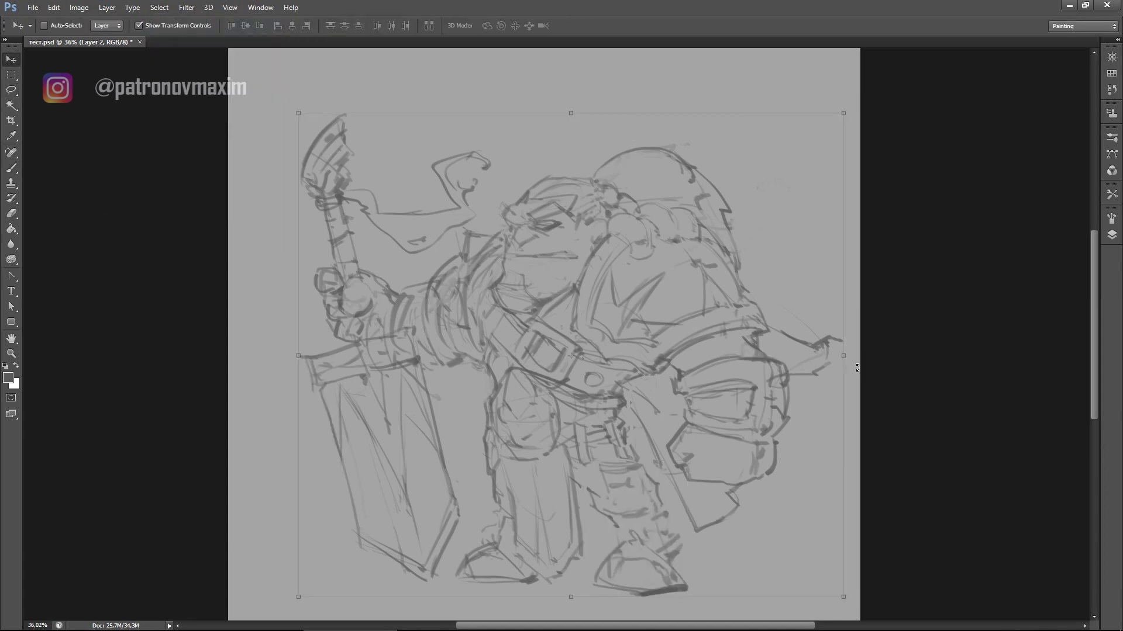
key(b)
scroll(526, 219, up, 2)
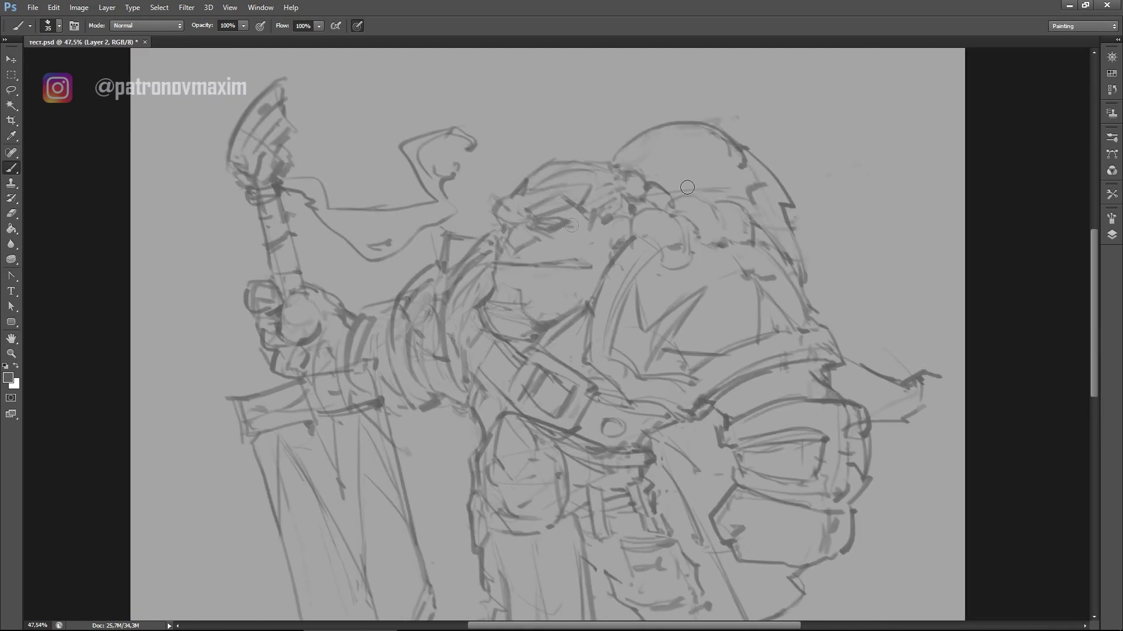
scroll(563, 238, down, 2)
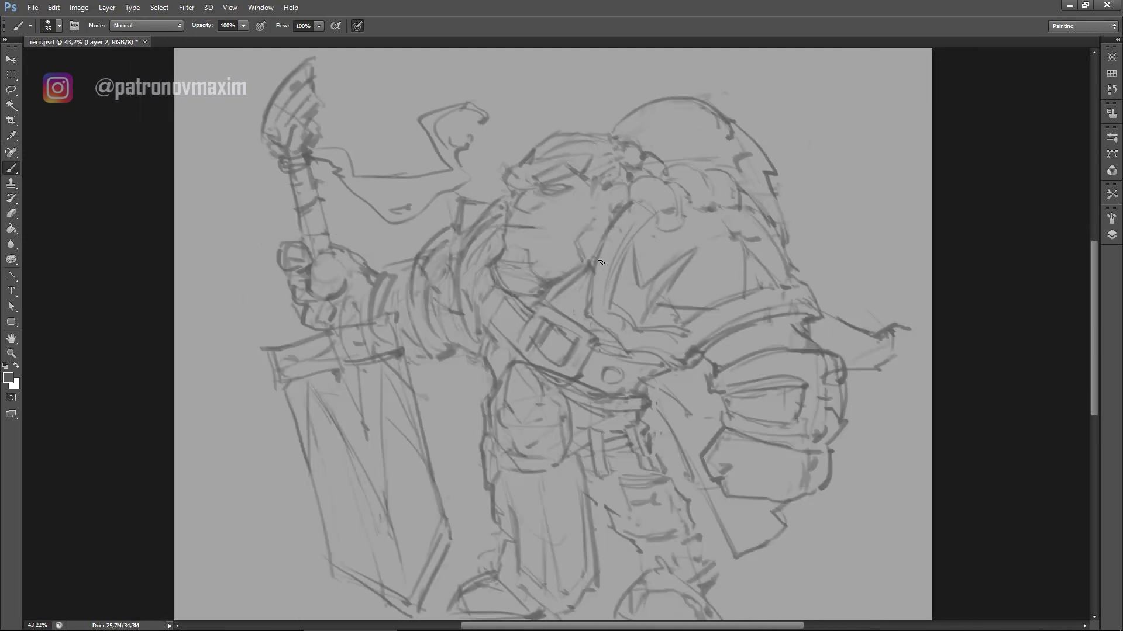
drag(579, 250, 575, 274)
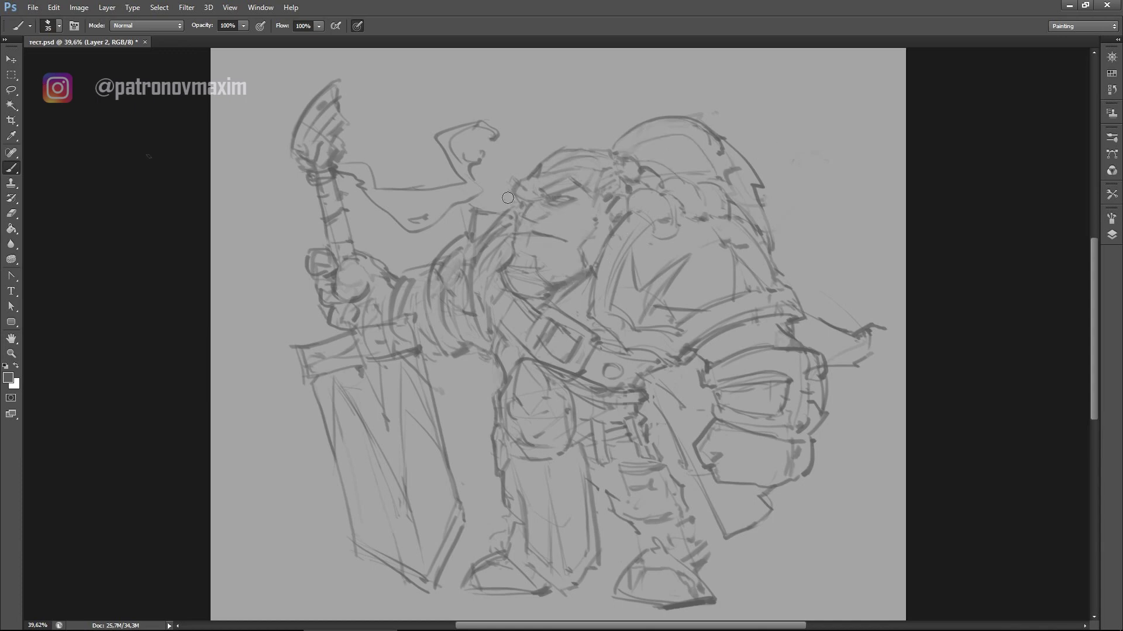
scroll(508, 197, up, 2)
scroll(507, 198, down, 3)
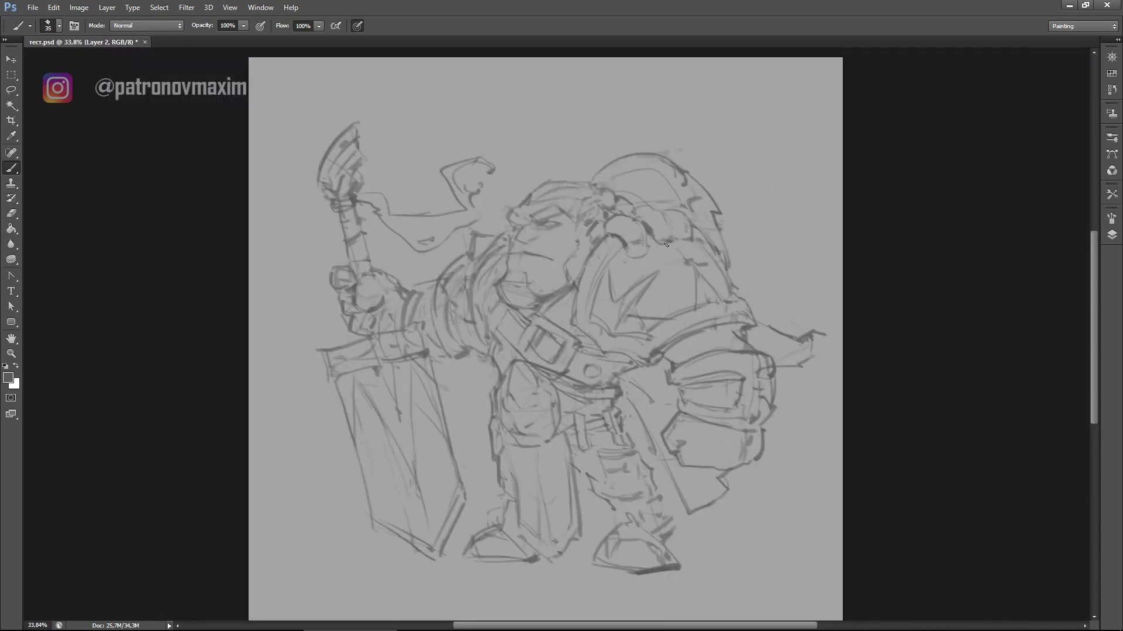
drag(693, 400, 703, 407)
drag(421, 286, 406, 334)
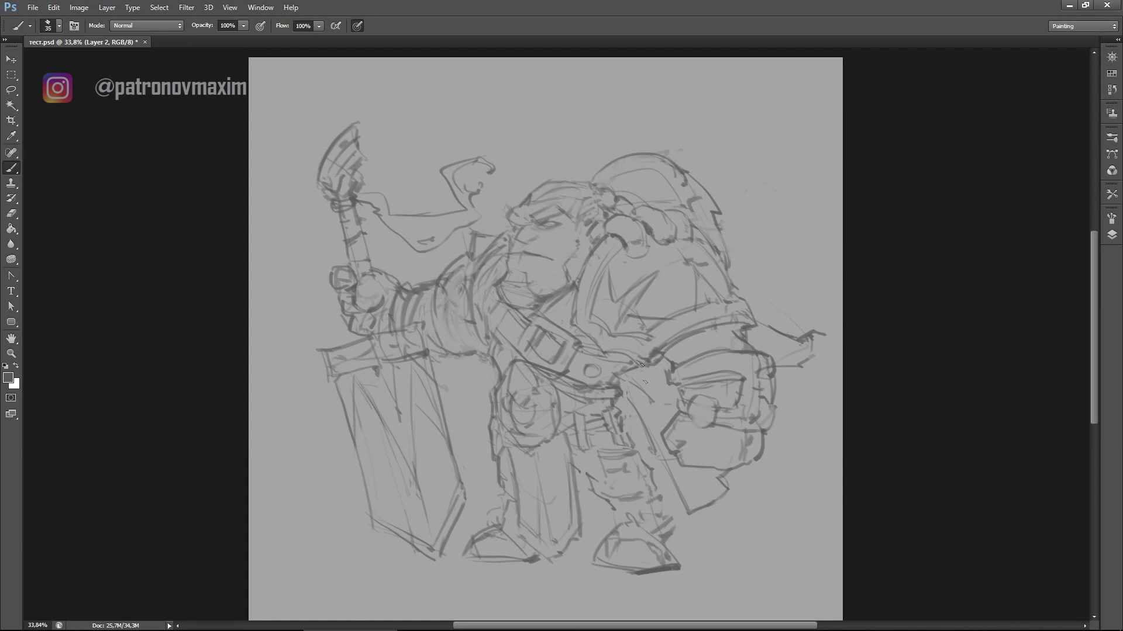
Draw a long ground line beneath the dwarf's feet.
scroll(647, 294, up, 1)
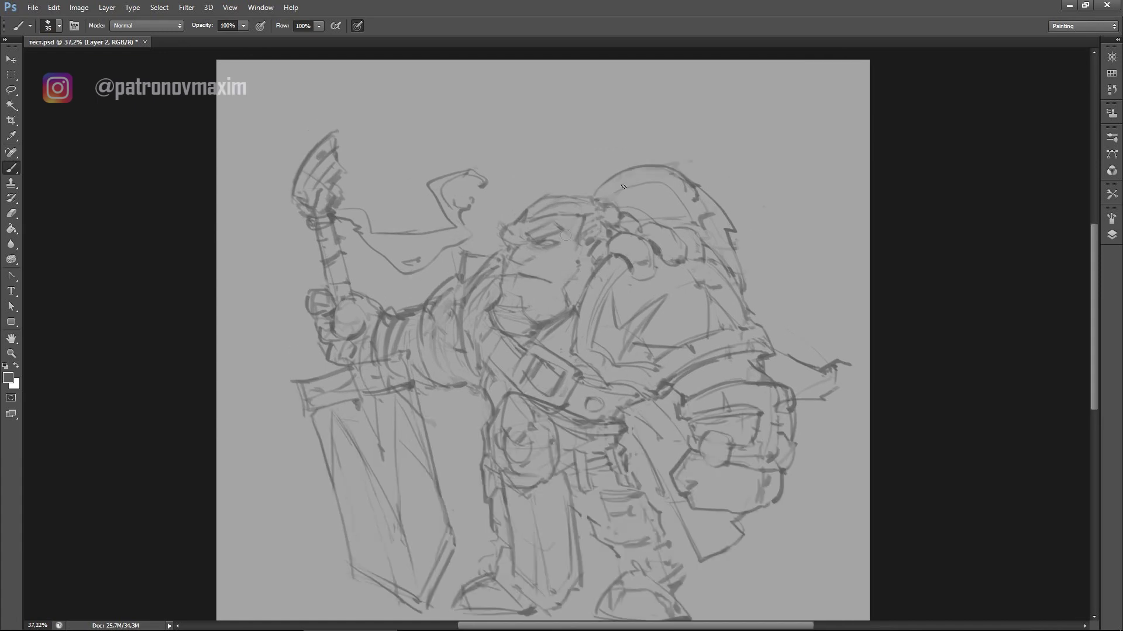
drag(648, 294, 701, 275)
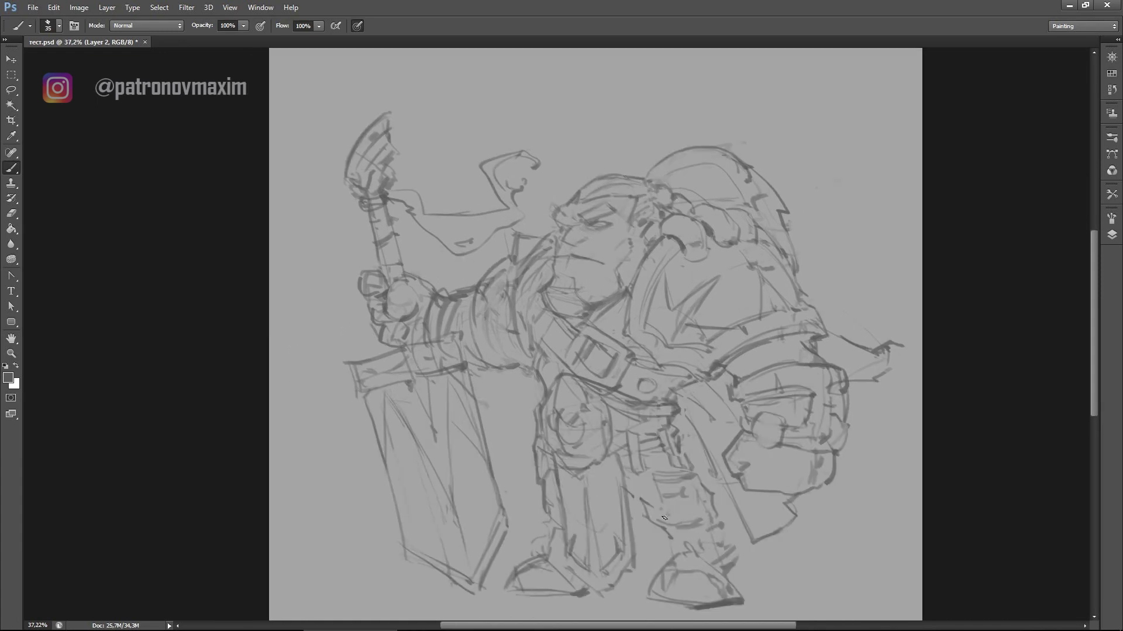
scroll(770, 504, down, 3)
scroll(758, 538, up, 2)
drag(352, 523, 758, 537)
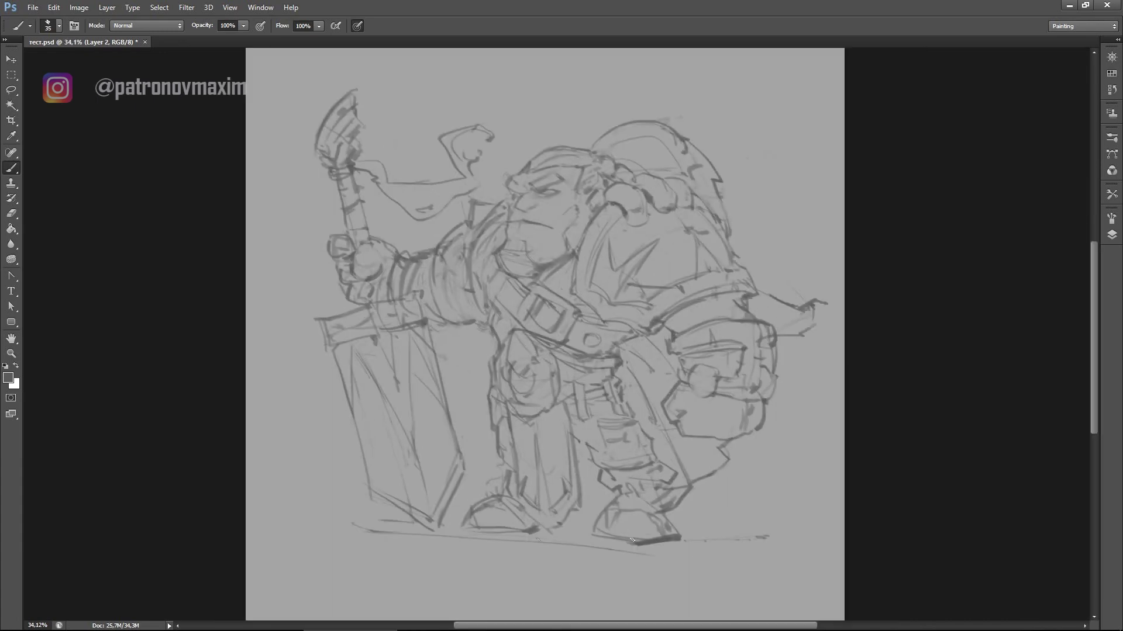
scroll(643, 351, up, 1)
Widen and skew the lassoed belt buckle.
key(l)
drag(532, 279, 529, 284)
key(ctrl+t)
drag(596, 304, 576, 278)
drag(509, 270, 508, 254)
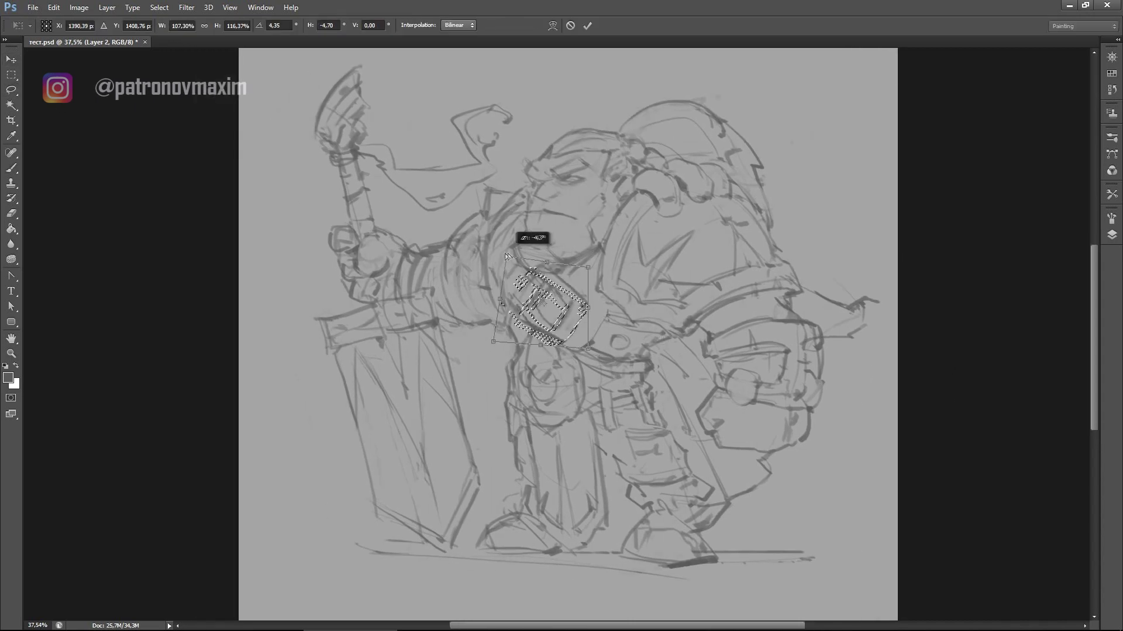
key(Return)
key(ctrl+d)
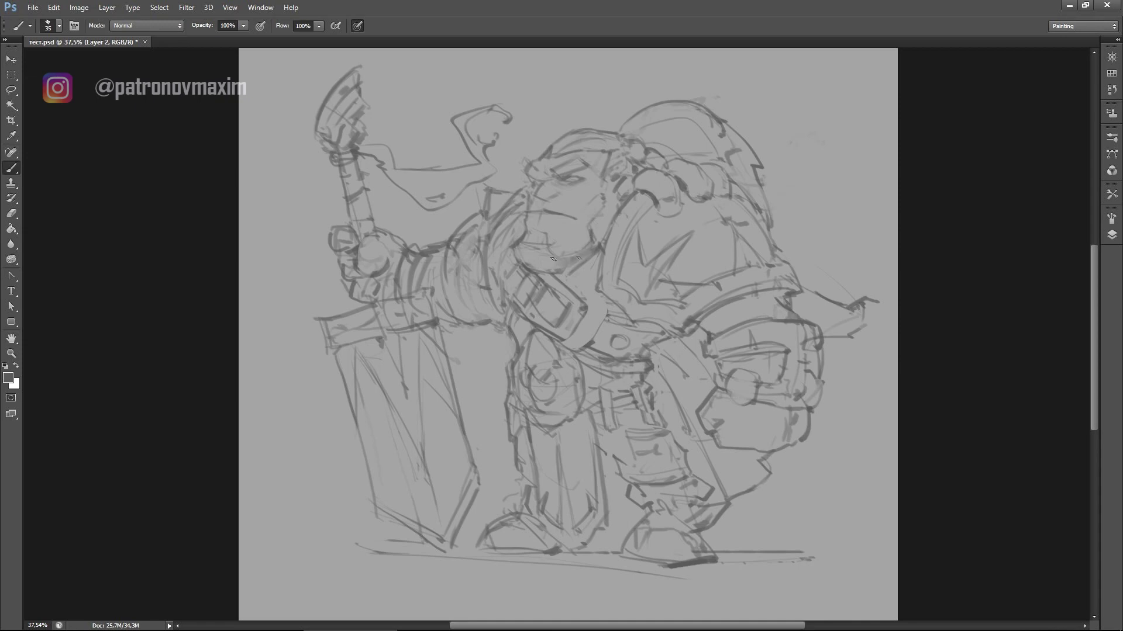
Scale the whole sketch to about 86%, discarding a trial warp, then lasso the head.
scroll(541, 229, down, 1)
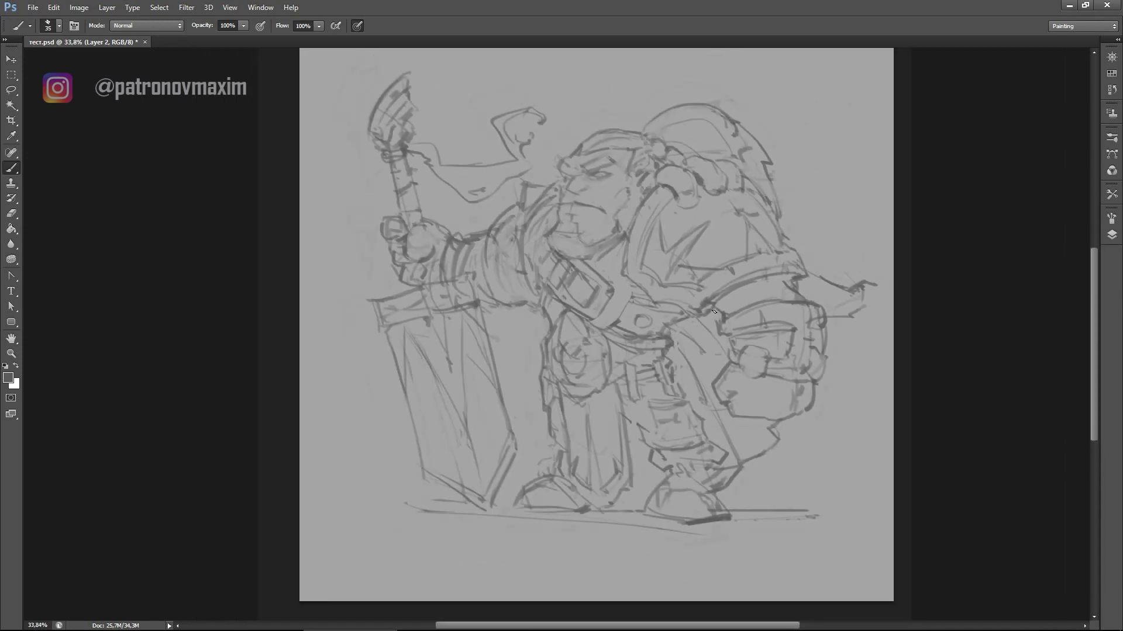
key(ctrl+t)
drag(865, 102, 829, 125)
click(553, 26)
drag(707, 126, 604, 275)
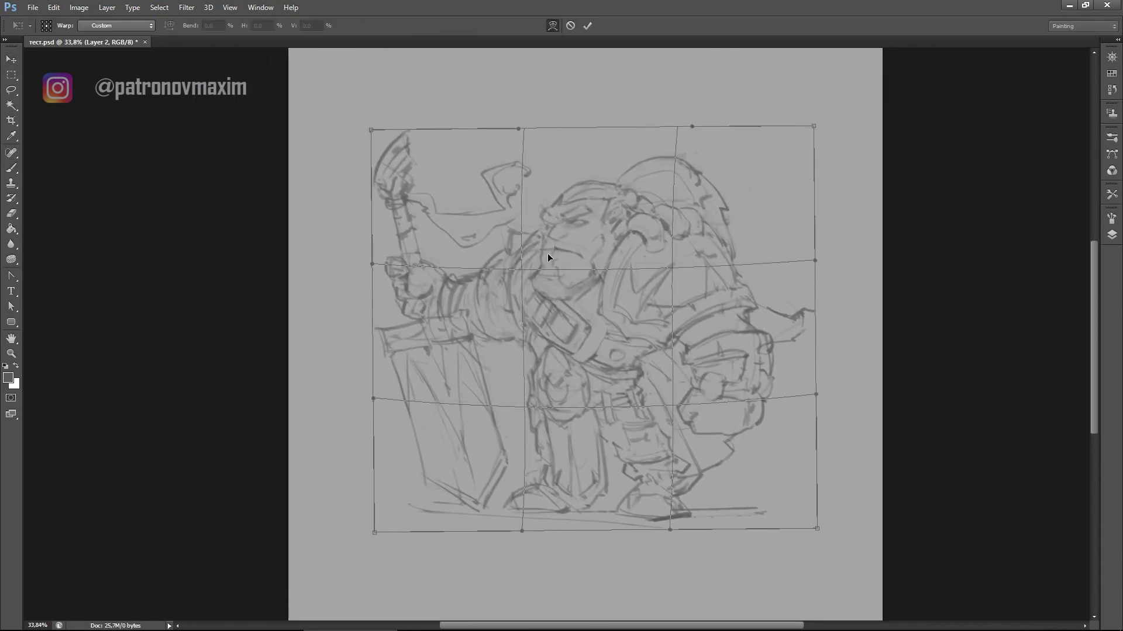
drag(818, 527, 840, 538)
drag(821, 130, 856, 136)
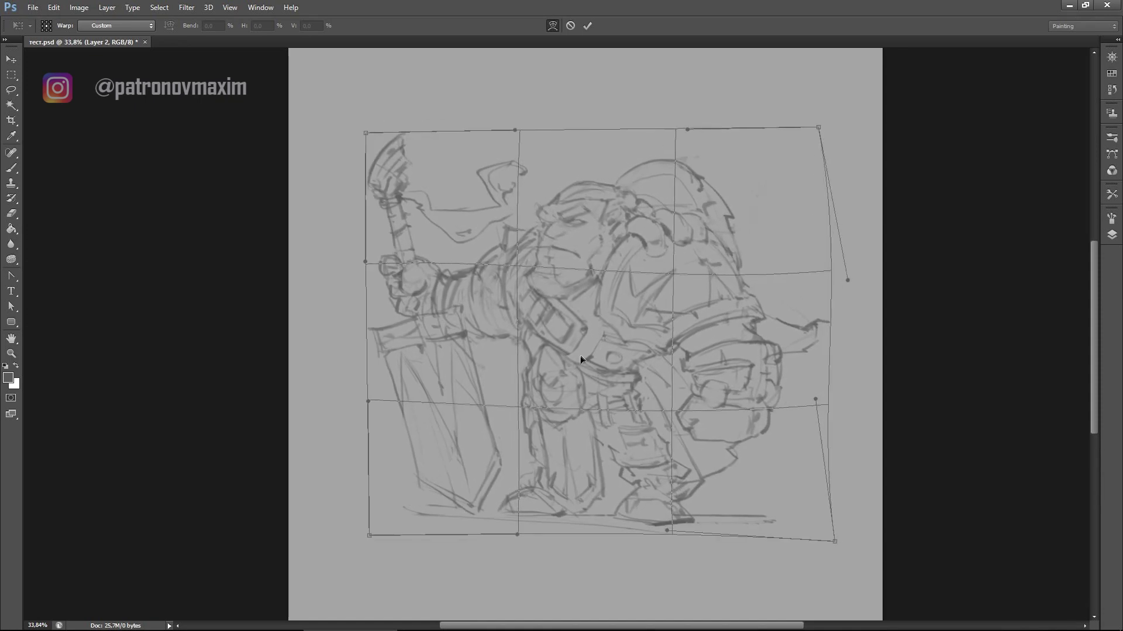
drag(583, 356, 640, 223)
key(ctrl+z)
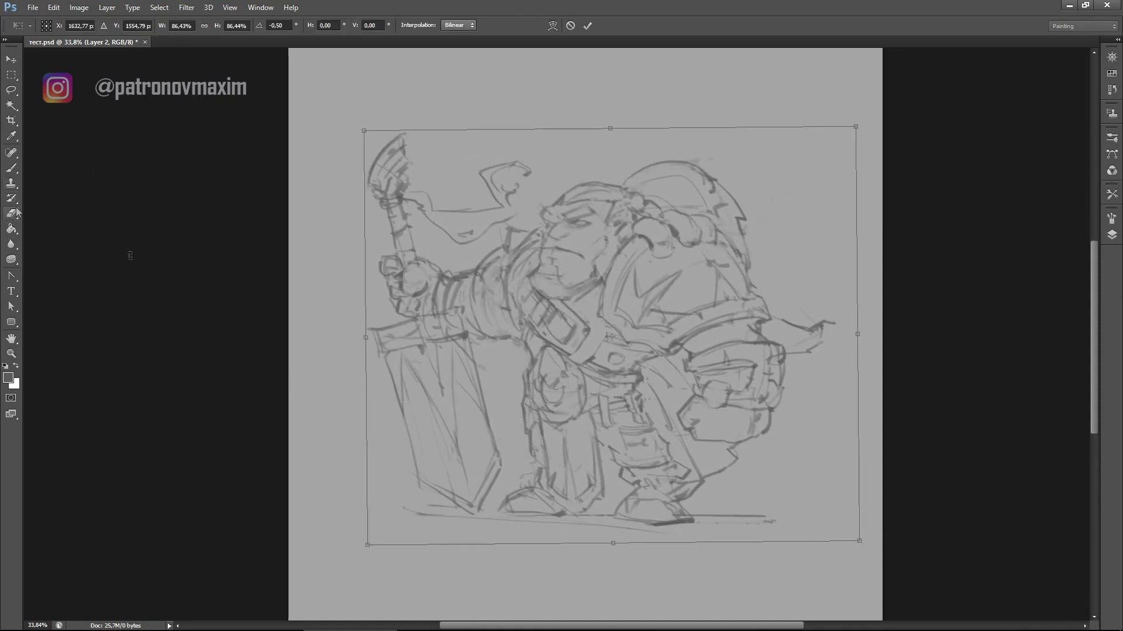
key(Return)
key(l)
drag(757, 205, 549, 193)
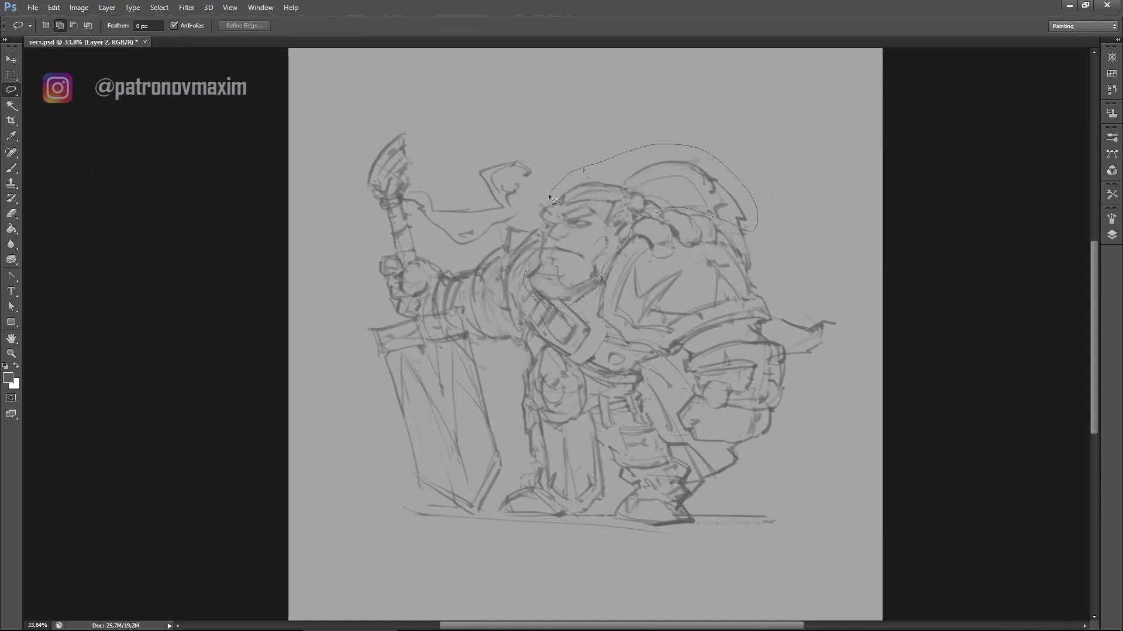
Enlarge the selected head slightly.
key(ctrl+t)
key(Return)
key(ctrl+d)
key(b)
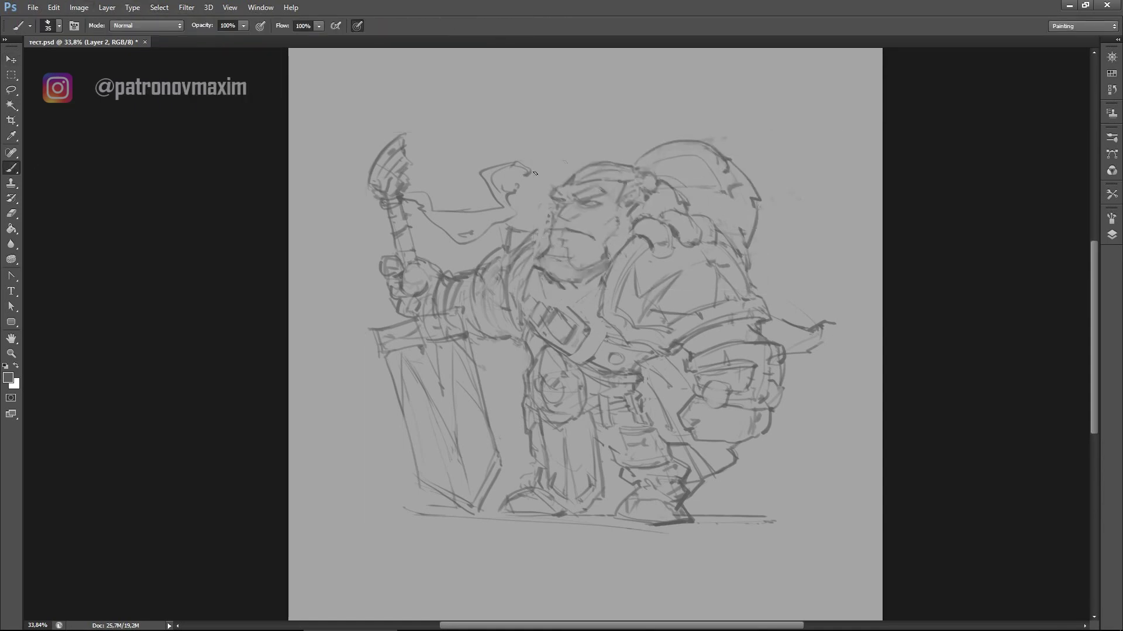
Re-angle the sword by skewing its top corners.
key(l)
mouse_move(477, 340)
mouse_down()
mouse_move(504, 262)
mouse_move(521, 269)
mouse_up()
key(ctrl+t)
drag(358, 297, 359, 301)
drag(521, 269, 529, 310)
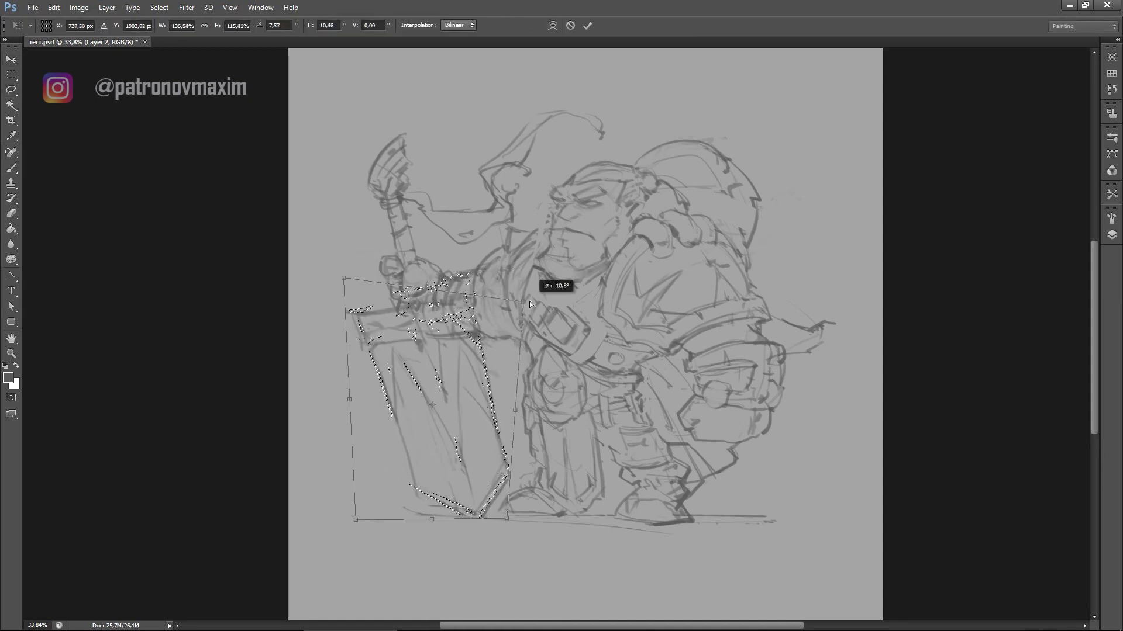
mouse_move(358, 302)
mouse_down()
mouse_move(349, 294)
mouse_move(356, 303)
mouse_up()
drag(530, 311, 539, 268)
key(Return)
key(b)
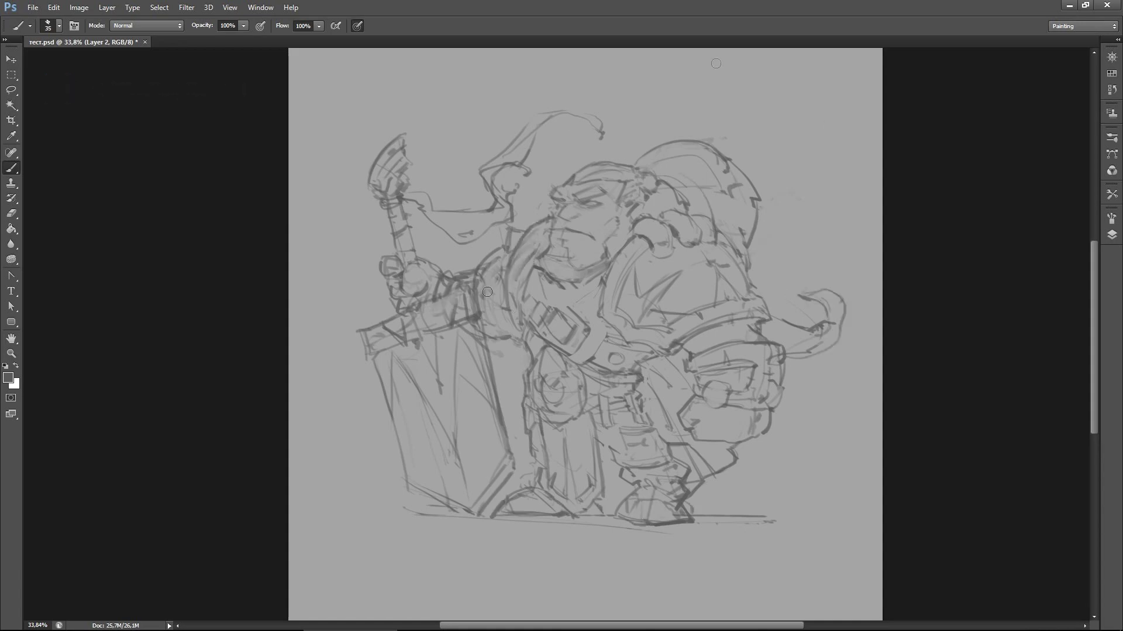
Select the boot with the lasso to reposition it.
key(v)
drag(358, 538, 361, 539)
key(Return)
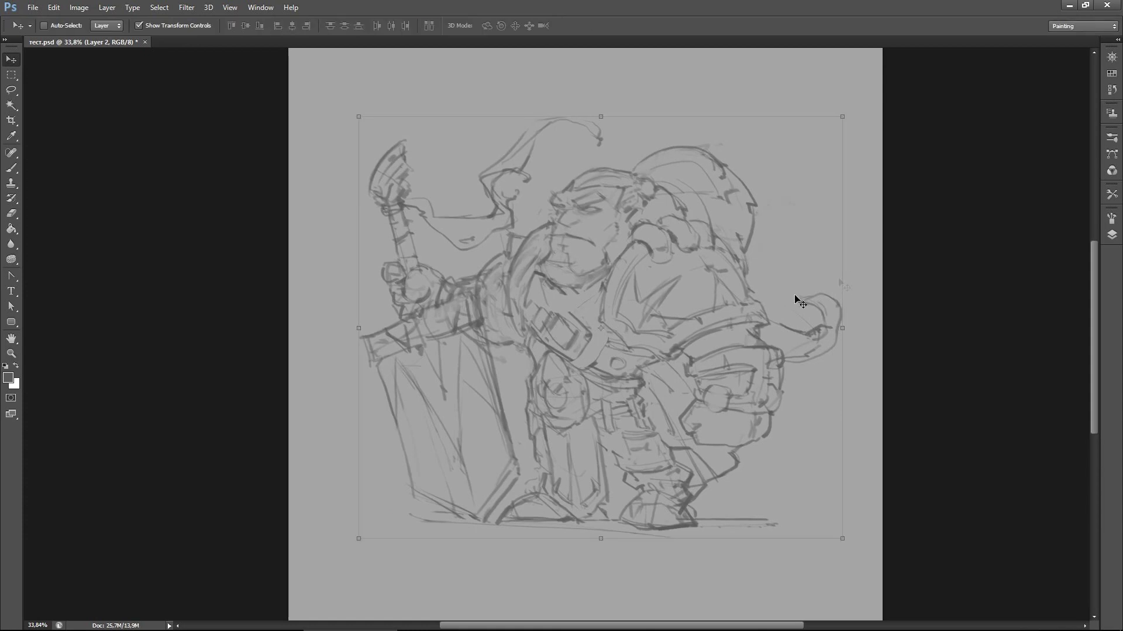
Drag the selected boot into its new position.
drag(739, 471, 746, 469)
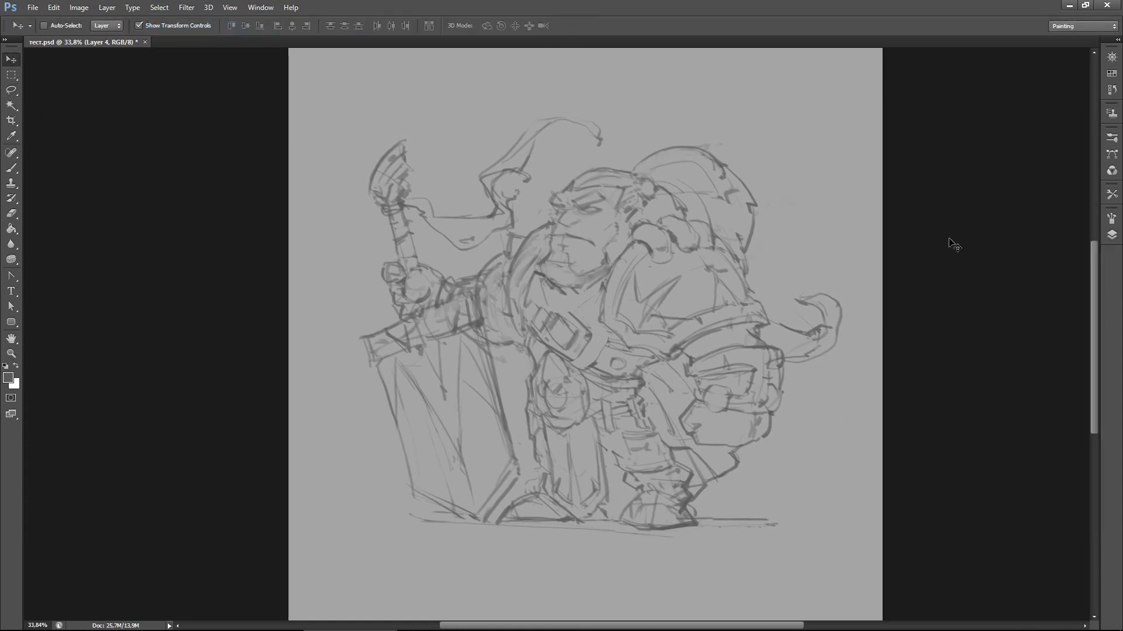